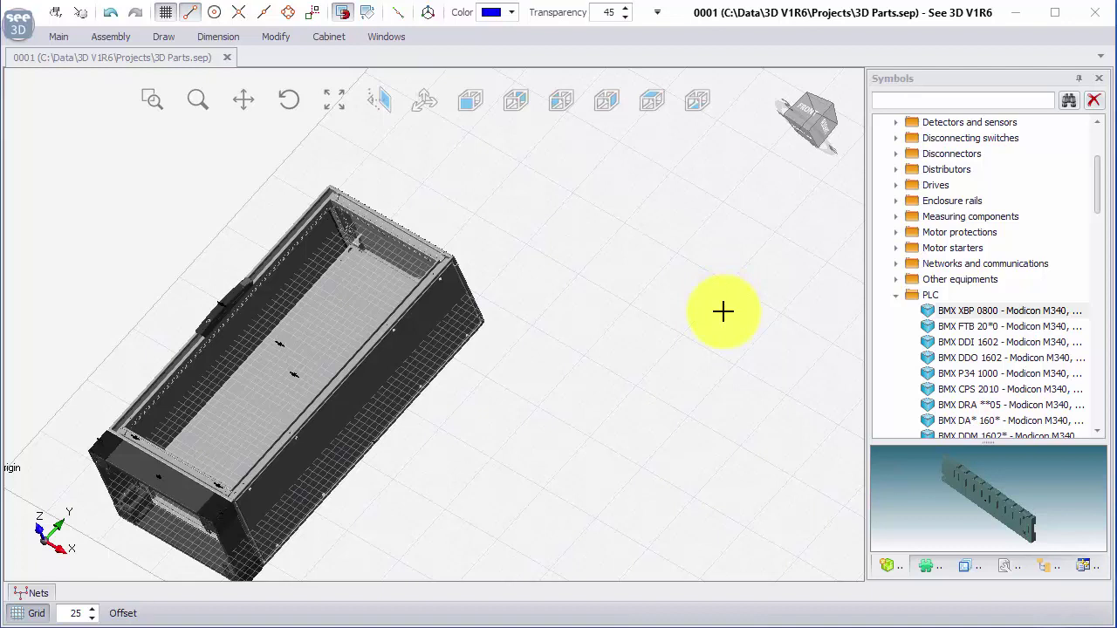
- Set the outer FlushMounting plane of the galvanised mounting plate (U114) as the working plane
{"action": "left_click", "coordinate": [359, 298]}
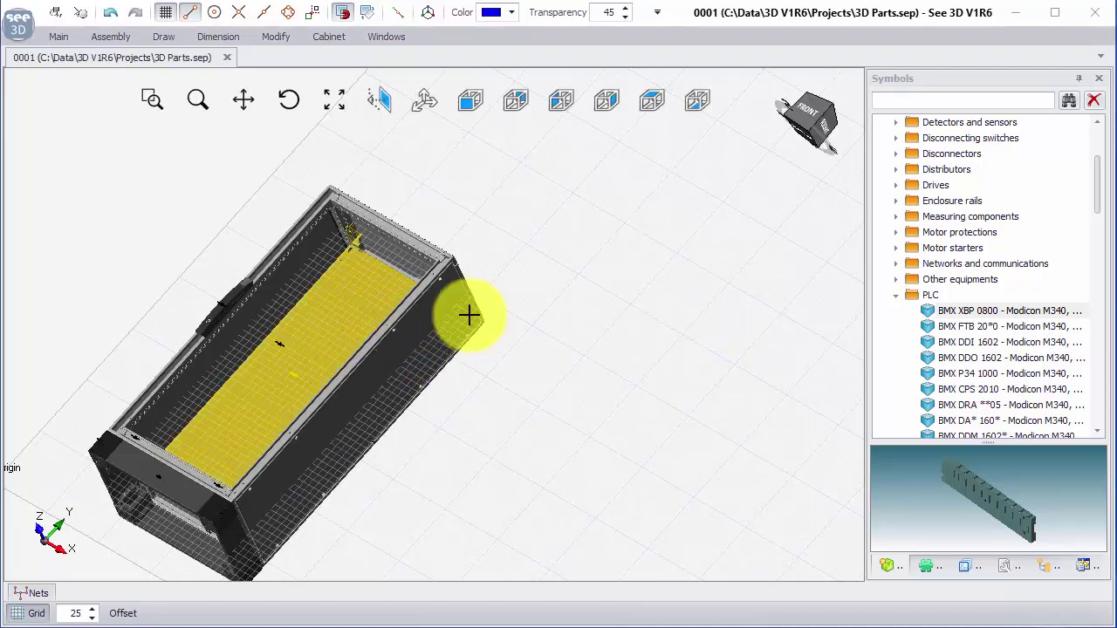
{"action": "left_click", "coordinate": [1047, 565]}
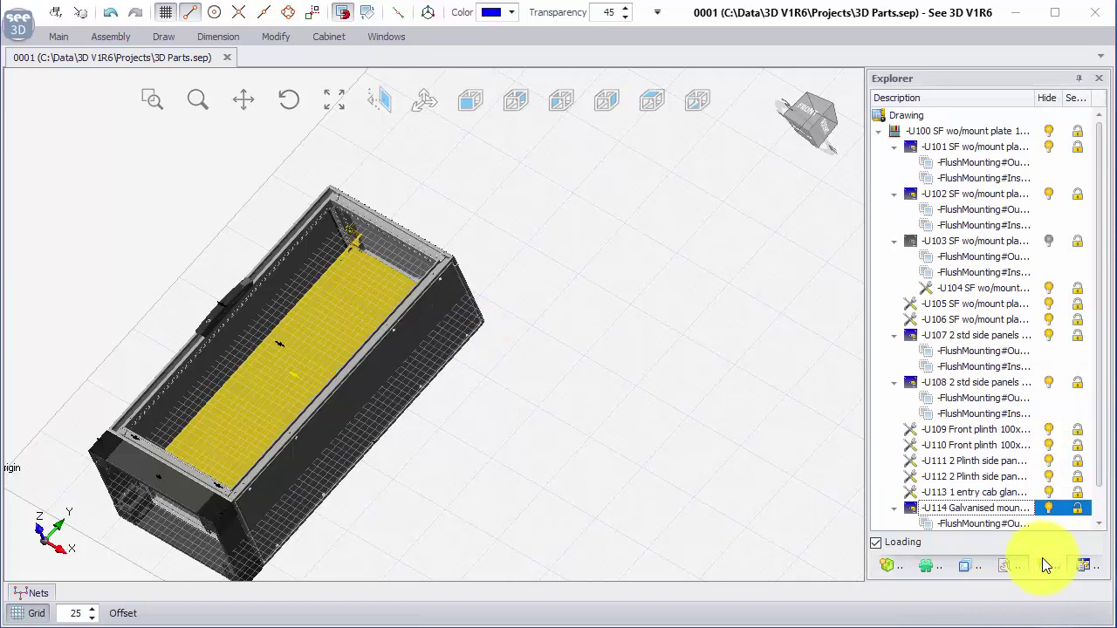
{"action": "scroll", "coordinate": [973, 503], "scroll_direction": "down", "scroll_amount": 1}
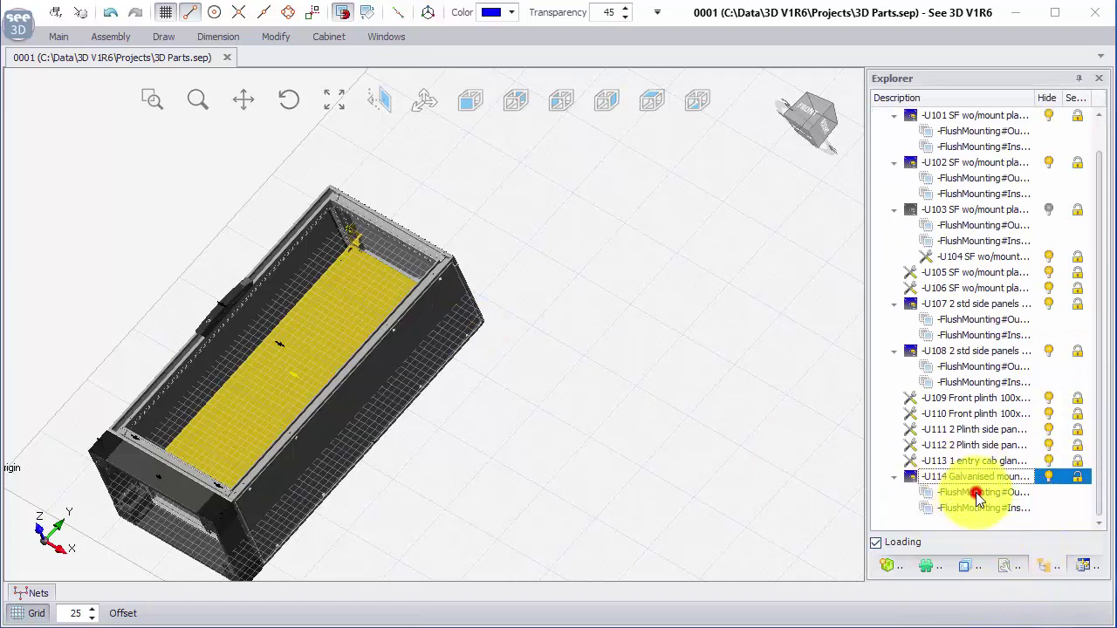
{"action": "left_click", "coordinate": [981, 494]}
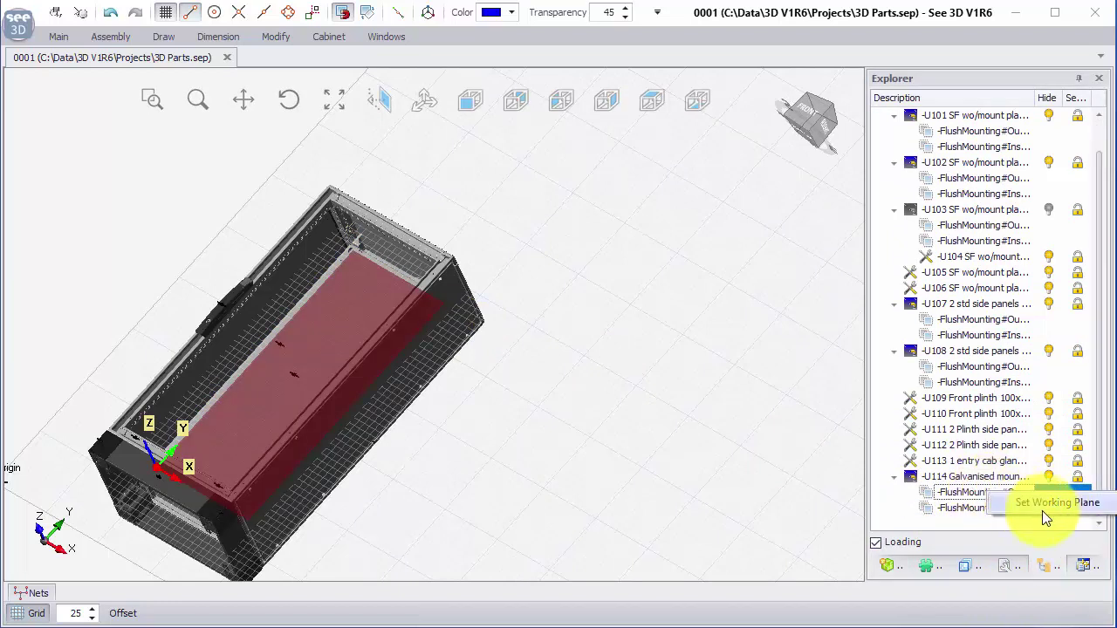
{"action": "left_click", "coordinate": [1048, 508]}
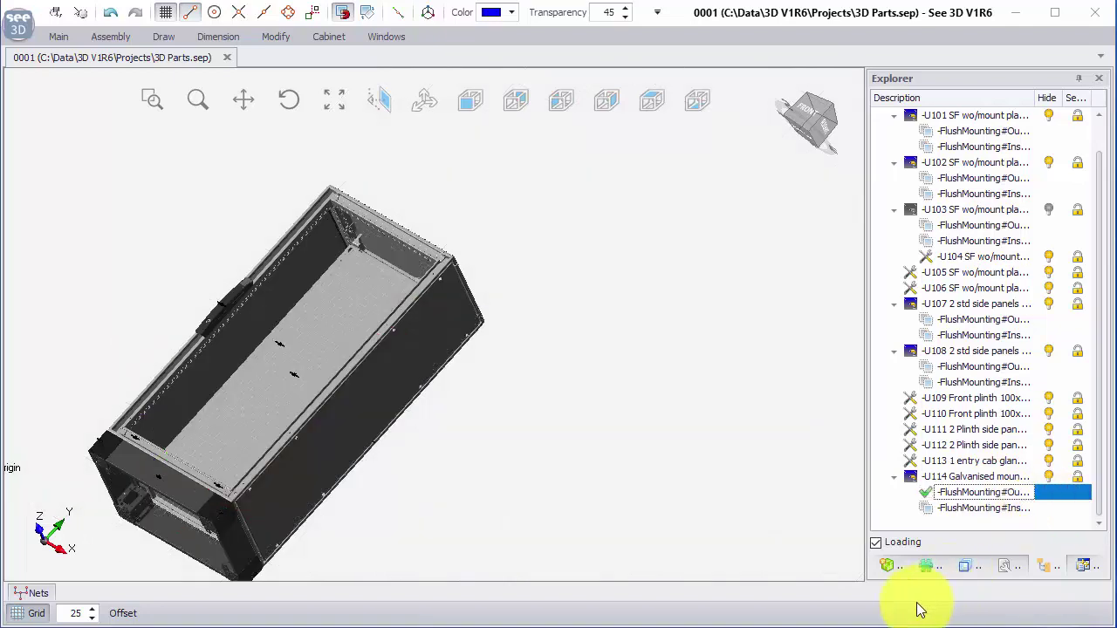
- Insert the BMX XBP 0800 PLC rack near the upper end of the mounting plate, roughly centred across it
{"action": "left_click", "coordinate": [890, 567]}
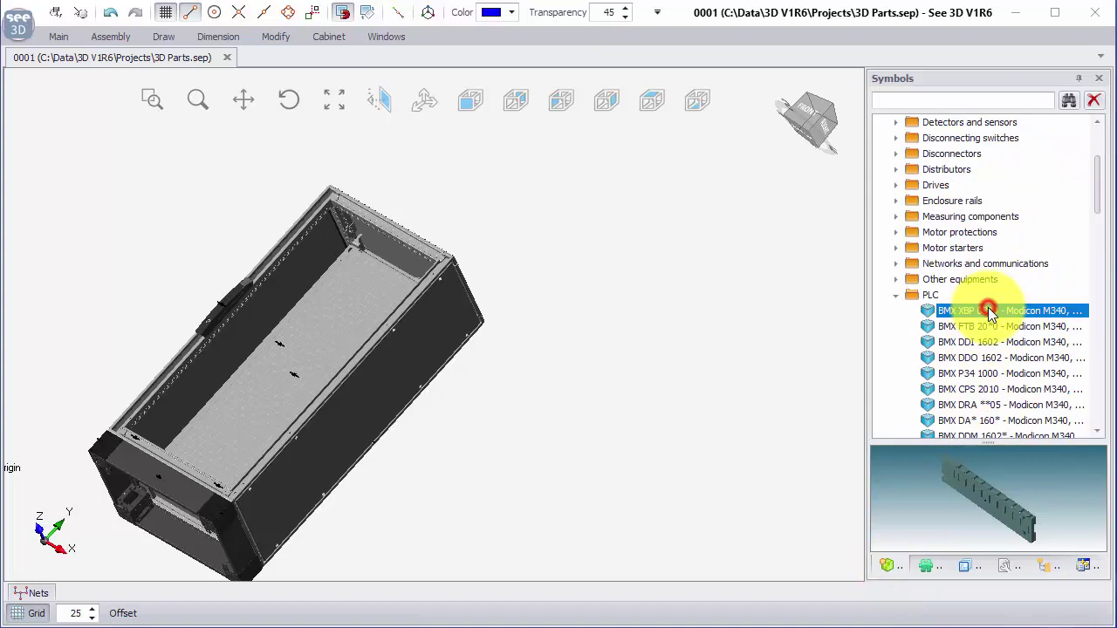
{"action": "left_click", "coordinate": [379, 328]}
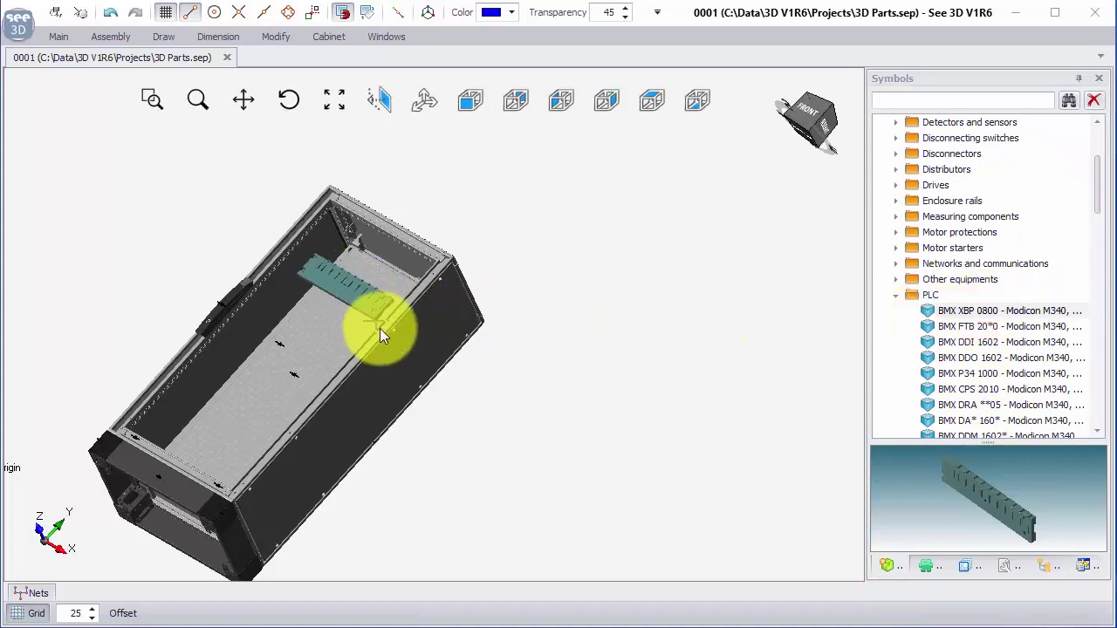
{"action": "middle_click_drag", "start_coordinate": [393, 331], "coordinate": [439, 314]}
{"action": "left_click", "coordinate": [470, 100]}
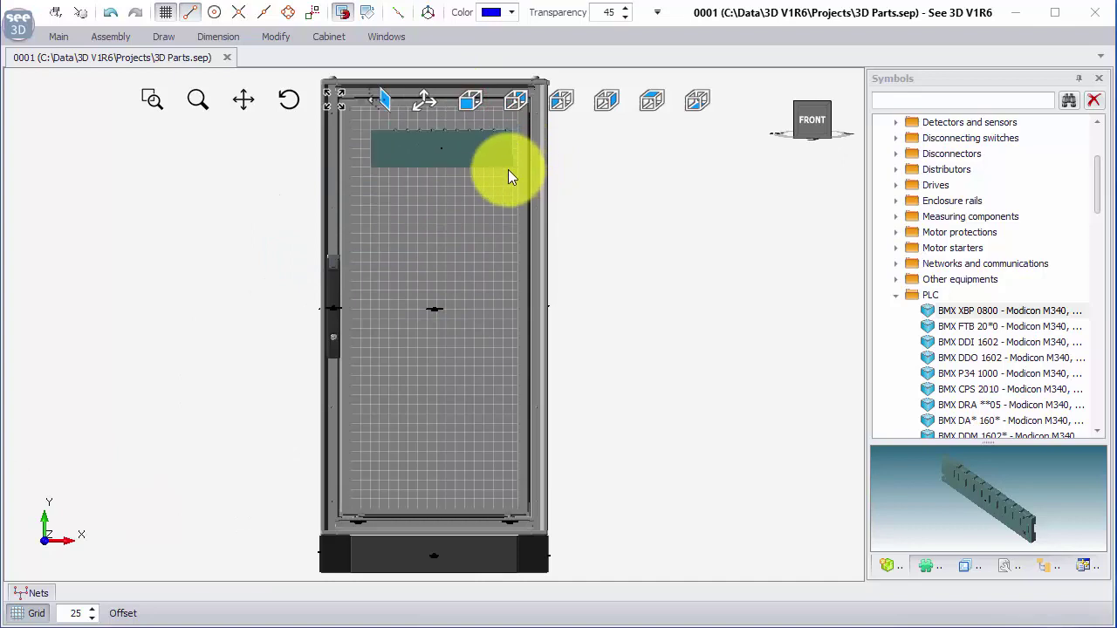
{"action": "left_click", "coordinate": [502, 171]}
{"action": "key", "text": "Escape"}
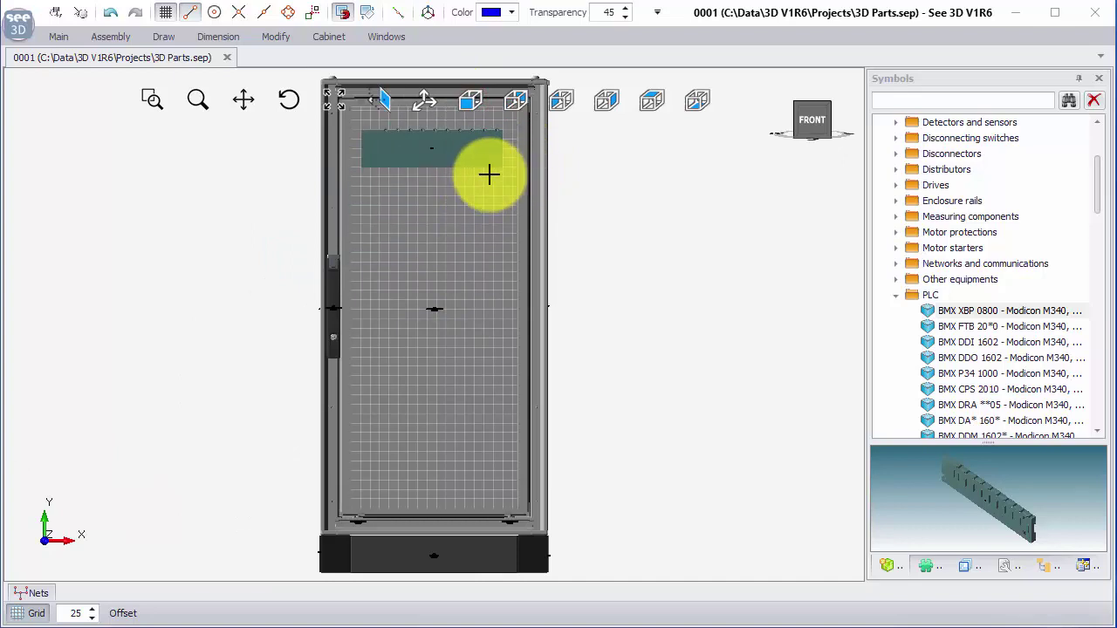
- Check in the project structure which part the inserted PLC rack A100 is attached to
{"action": "middle_click_drag", "start_coordinate": [491, 175], "coordinate": [437, 178]}
{"action": "scroll", "coordinate": [436, 178], "scroll_direction": "up", "scroll_amount": 3}
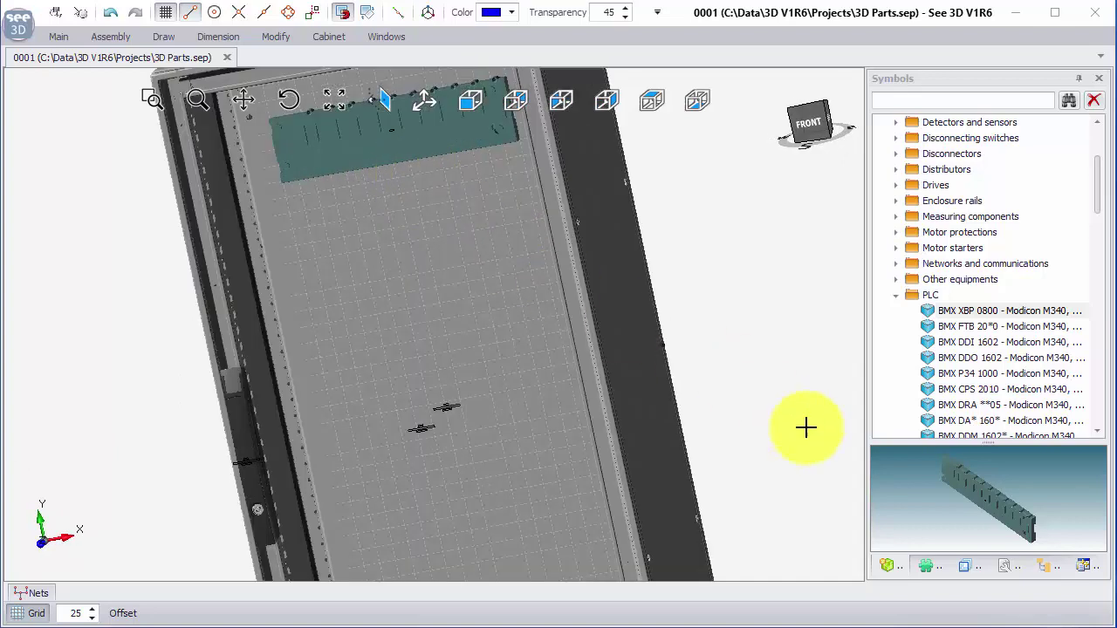
{"action": "left_click", "coordinate": [1045, 565]}
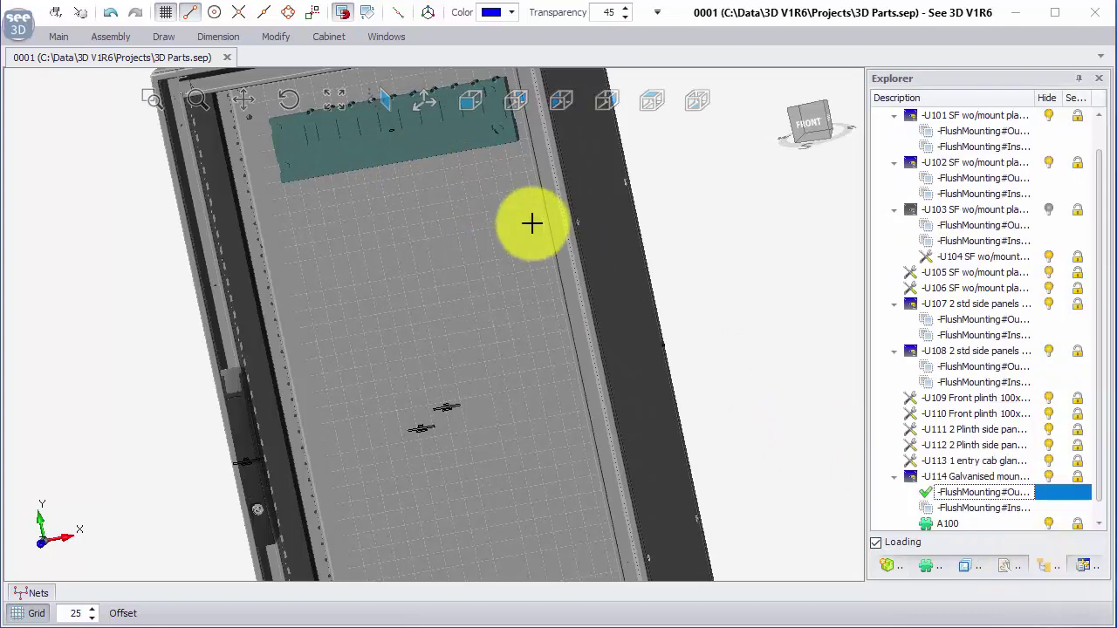
{"action": "left_click", "coordinate": [948, 524]}
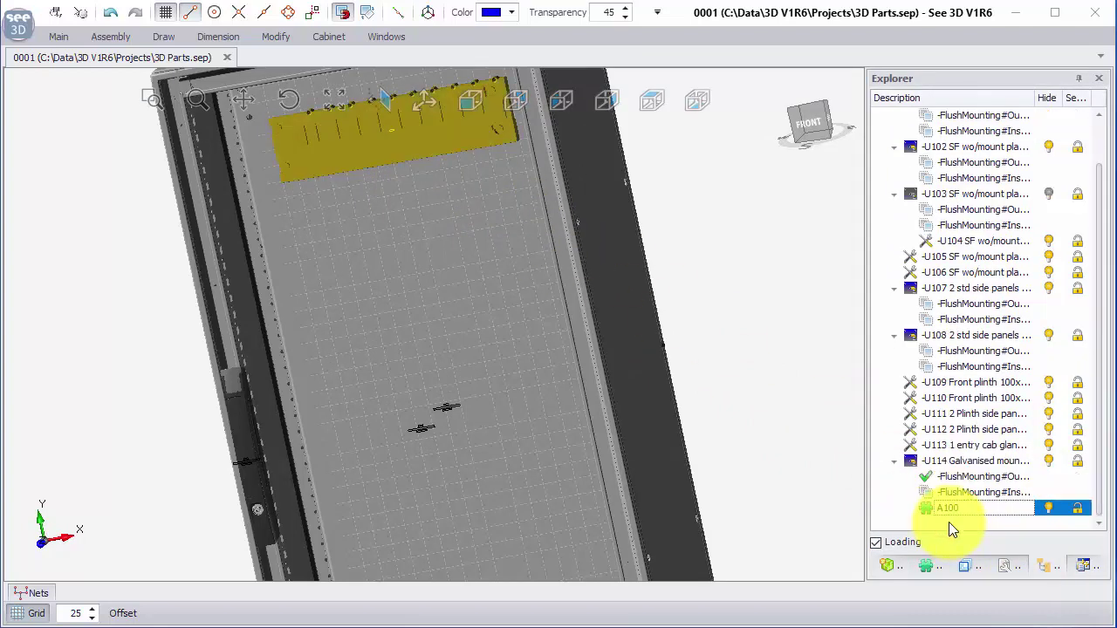
{"action": "left_click", "coordinate": [948, 462]}
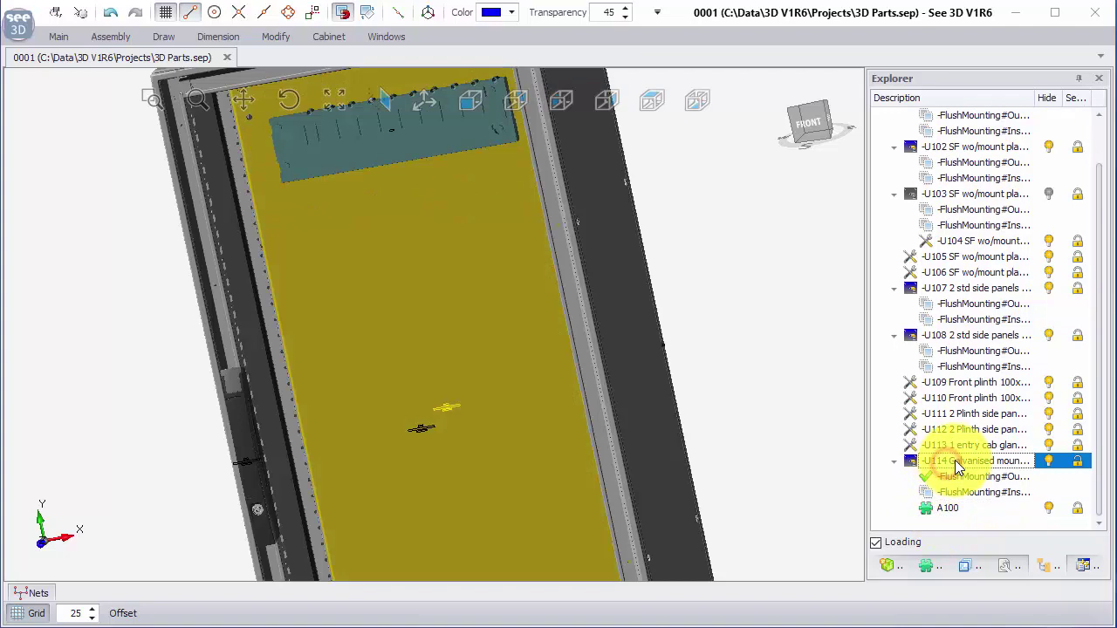
- Display the $Mounting#1 block plane of the PLC rack, examine its position on the back, and close the plane list
{"action": "left_click", "coordinate": [358, 158]}
{"action": "middle_click_drag", "start_coordinate": [358, 158], "coordinate": [331, 274]}
{"action": "left_click", "coordinate": [360, 142]}
{"action": "scroll", "coordinate": [331, 273], "scroll_direction": "up", "scroll_amount": 5}
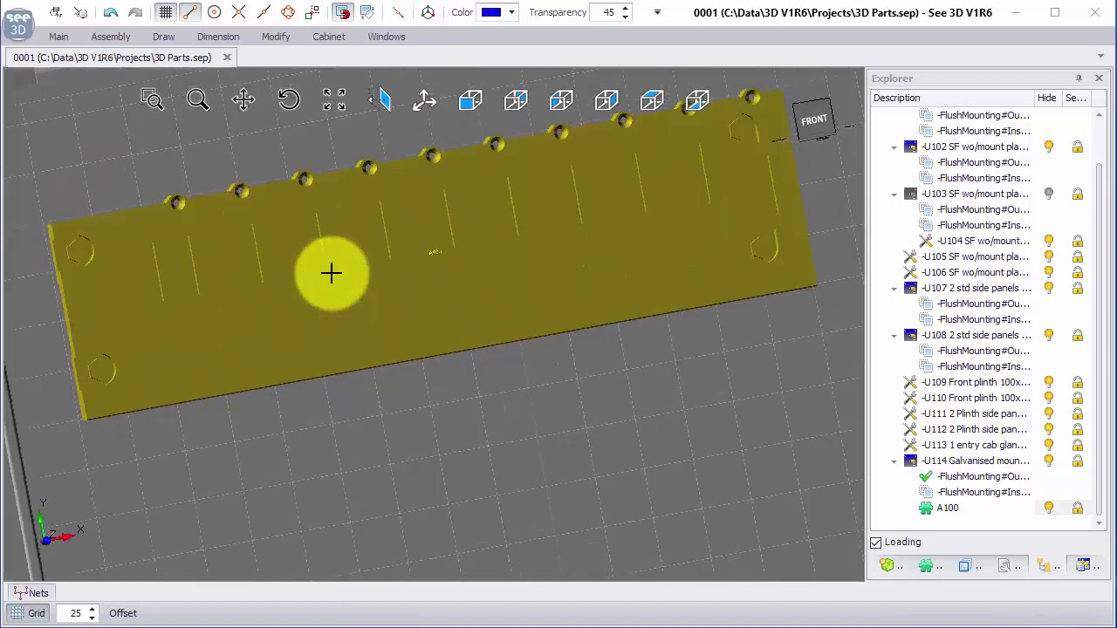
{"action": "right_click", "coordinate": [332, 273]}
{"action": "mouse_move", "coordinate": [418, 466]}
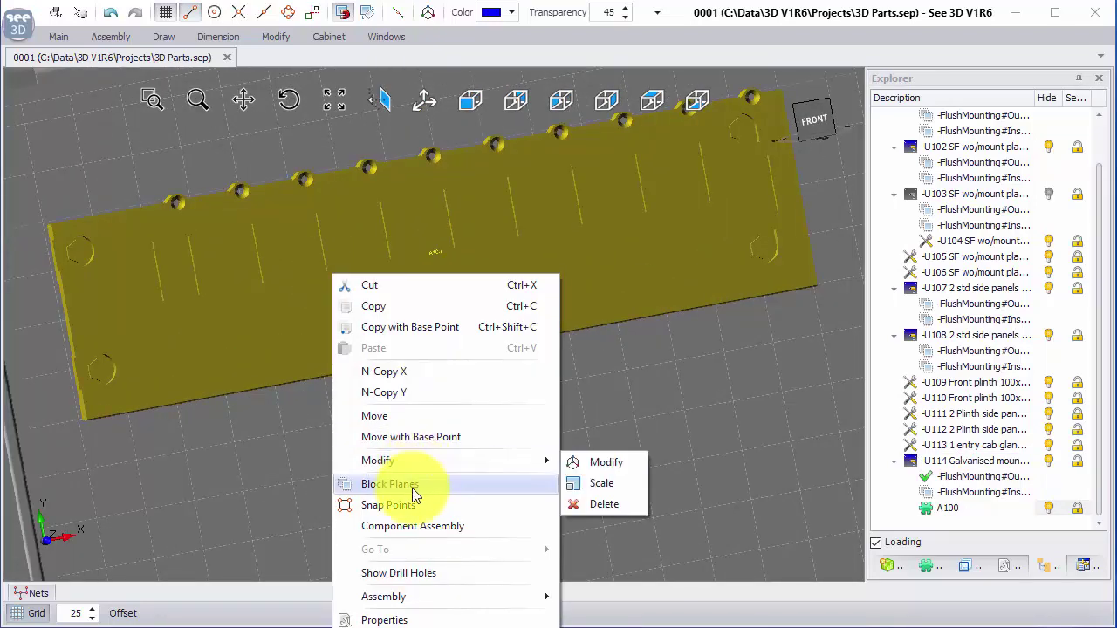
{"action": "left_click", "coordinate": [410, 486]}
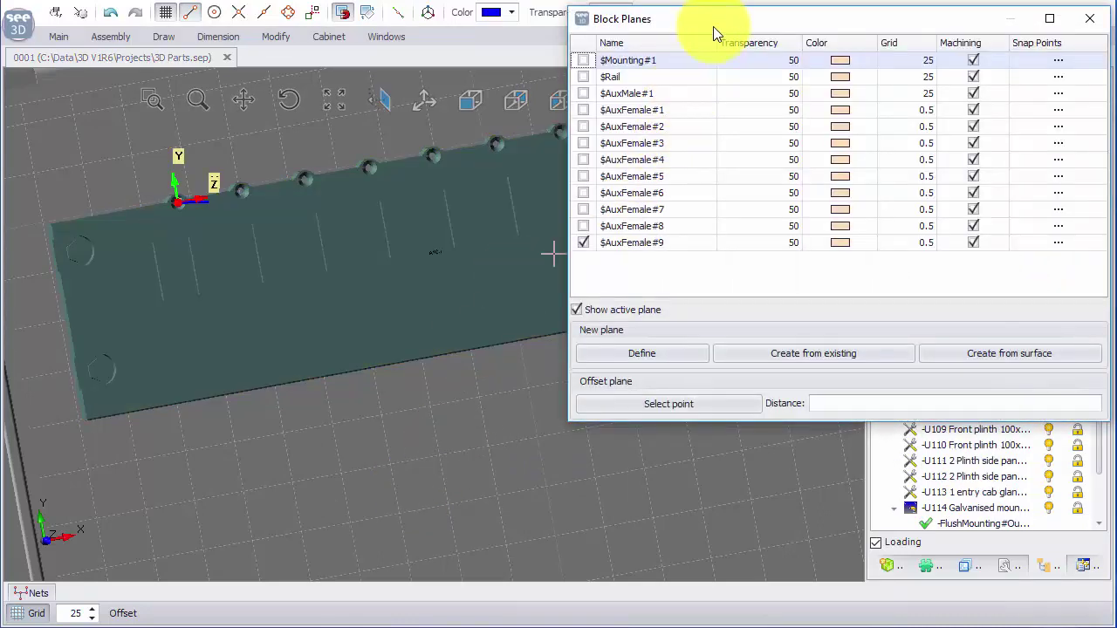
{"action": "left_click_drag", "start_coordinate": [722, 15], "coordinate": [622, 124]}
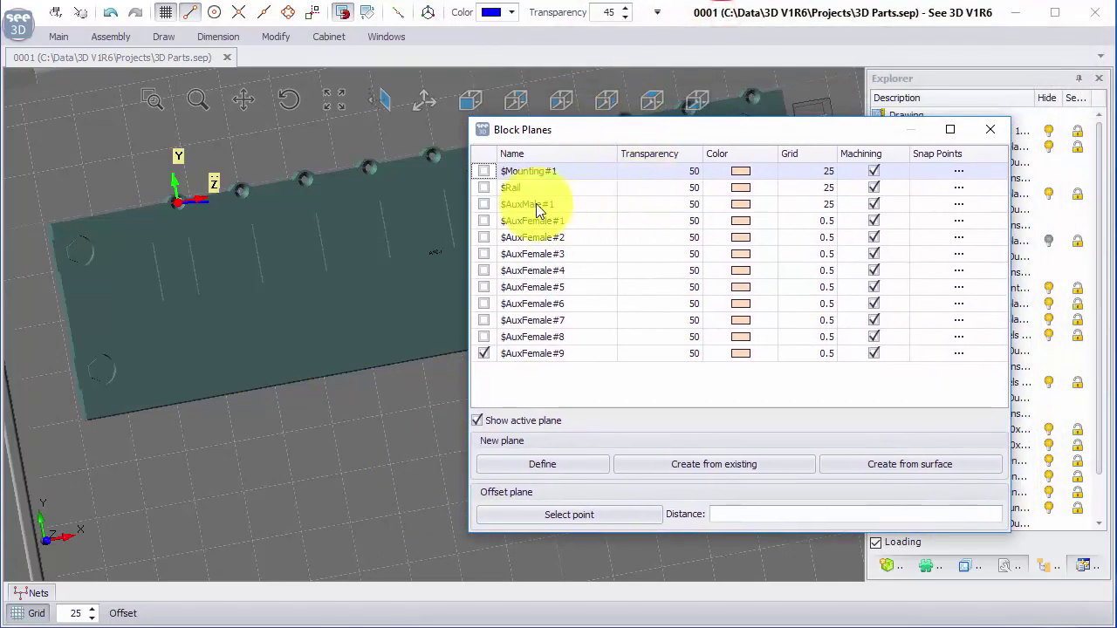
{"action": "left_click", "coordinate": [484, 171]}
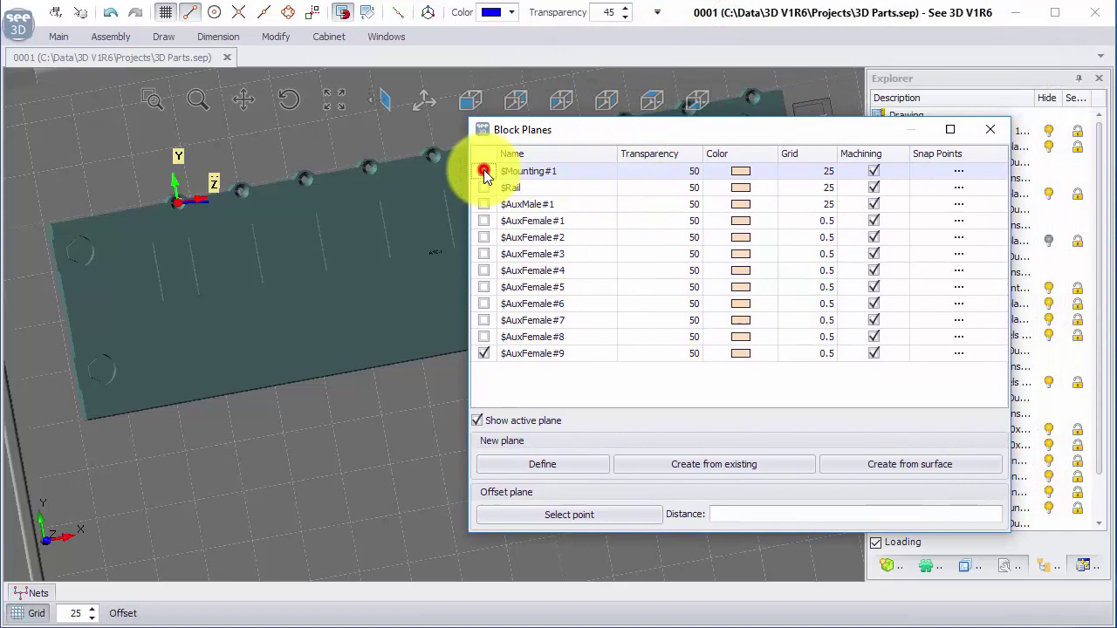
{"action": "mouse_move", "coordinate": [241, 344]}
{"action": "middle_mouse_down"}
{"action": "mouse_move", "coordinate": [250, 326]}
{"action": "mouse_move", "coordinate": [224, 336]}
{"action": "middle_mouse_up"}
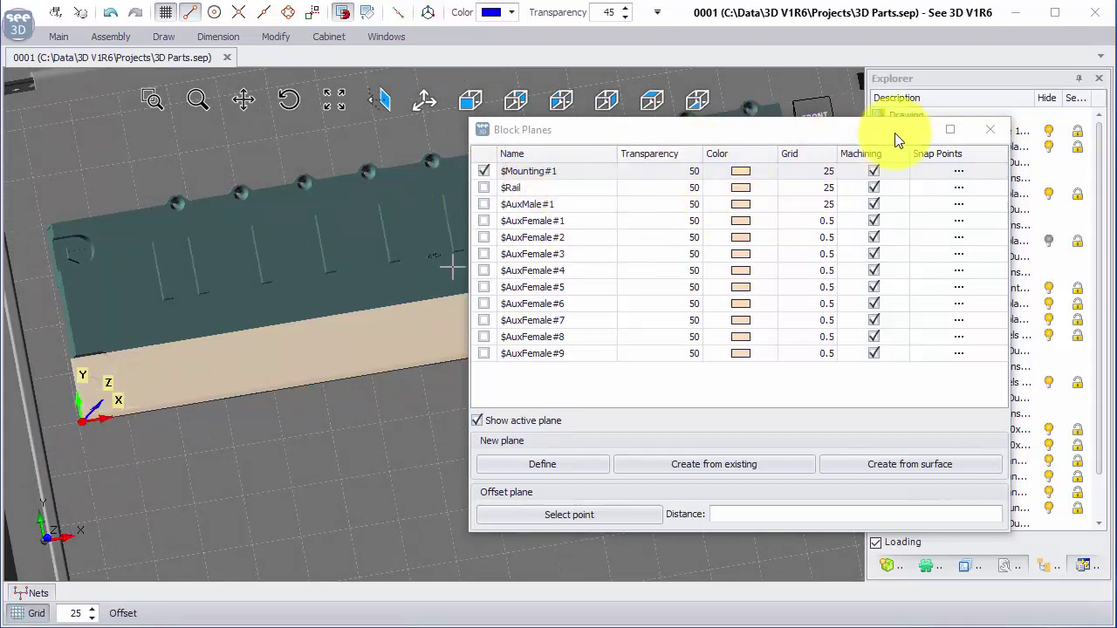
{"action": "left_click", "coordinate": [997, 131]}
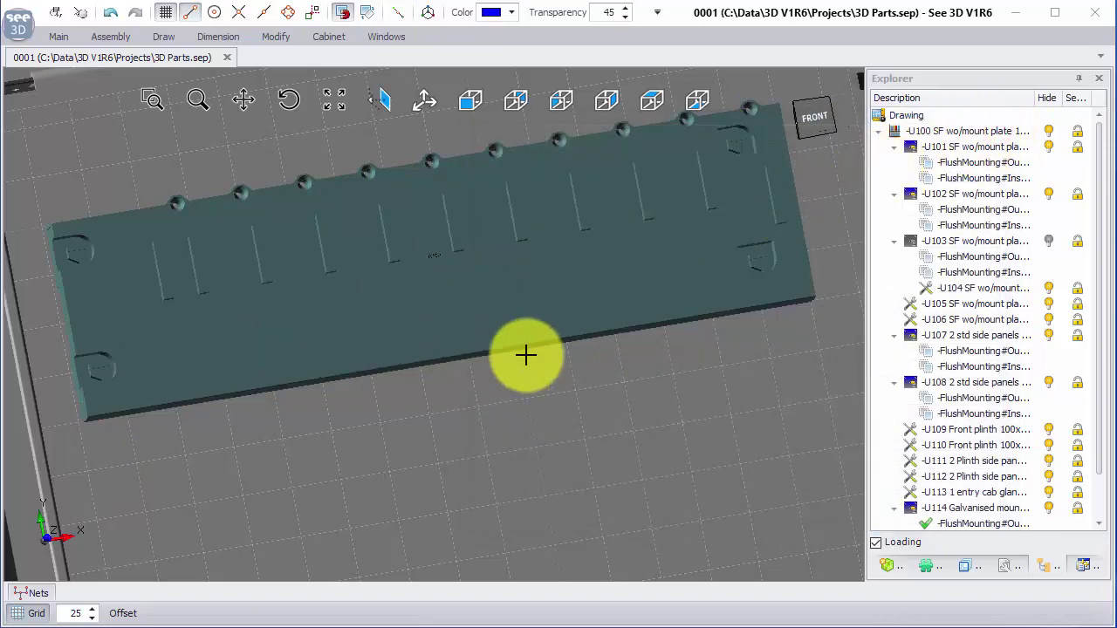
- Place a horizontal rail with a length of 425 across the mounting plate, just below the PLC rack
{"action": "left_click", "coordinate": [471, 102]}
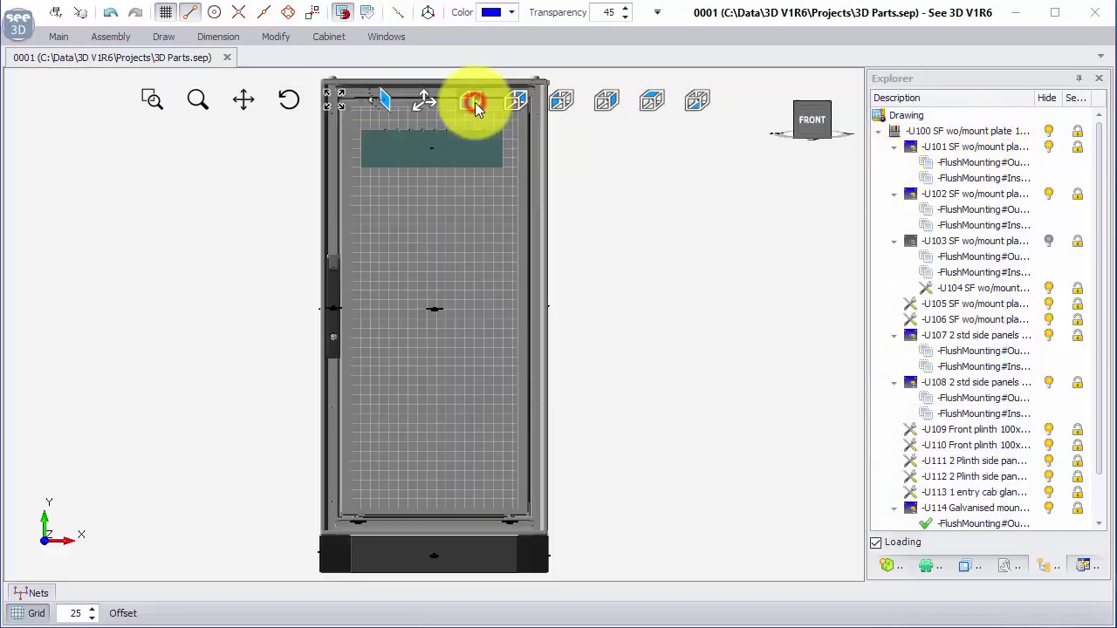
{"action": "left_click", "coordinate": [329, 35]}
{"action": "left_click", "coordinate": [296, 70]}
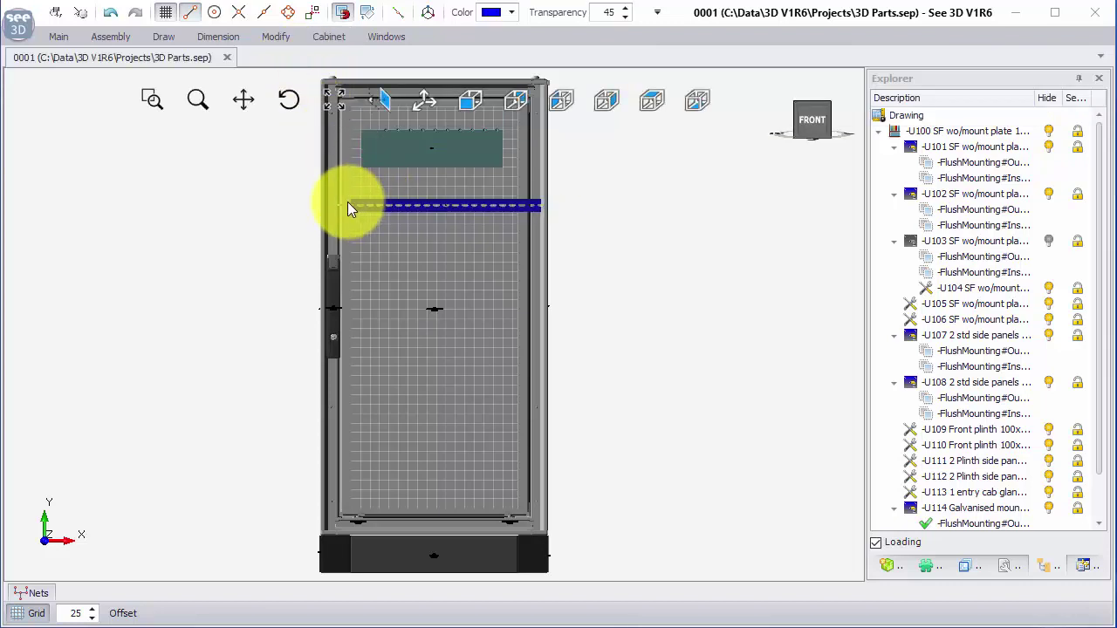
{"action": "left_click", "coordinate": [352, 204]}
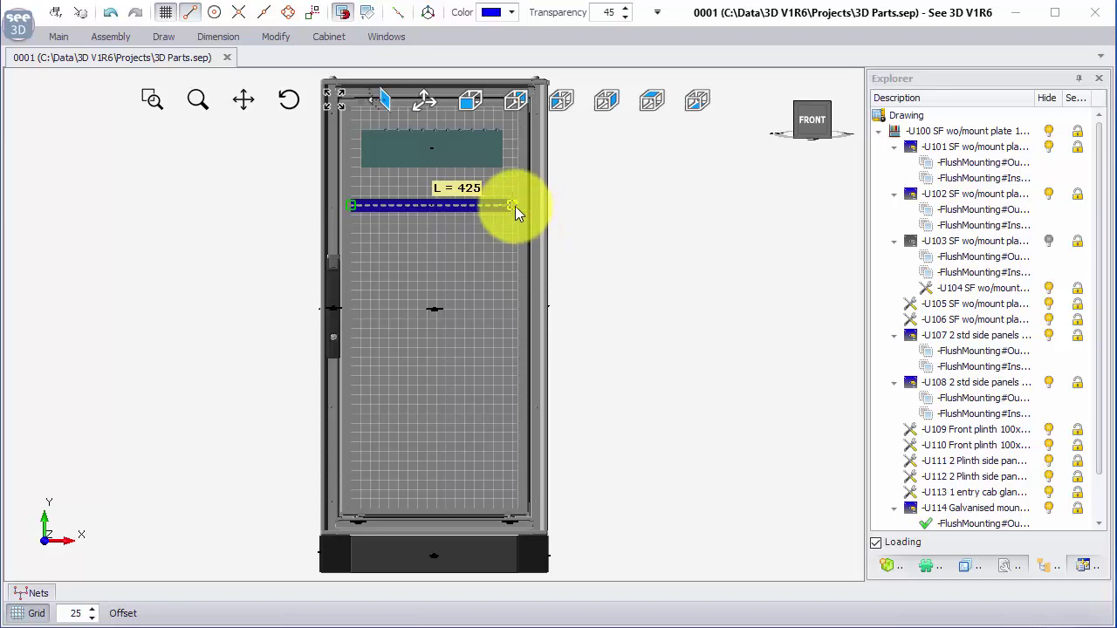
{"action": "left_click", "coordinate": [515, 207]}
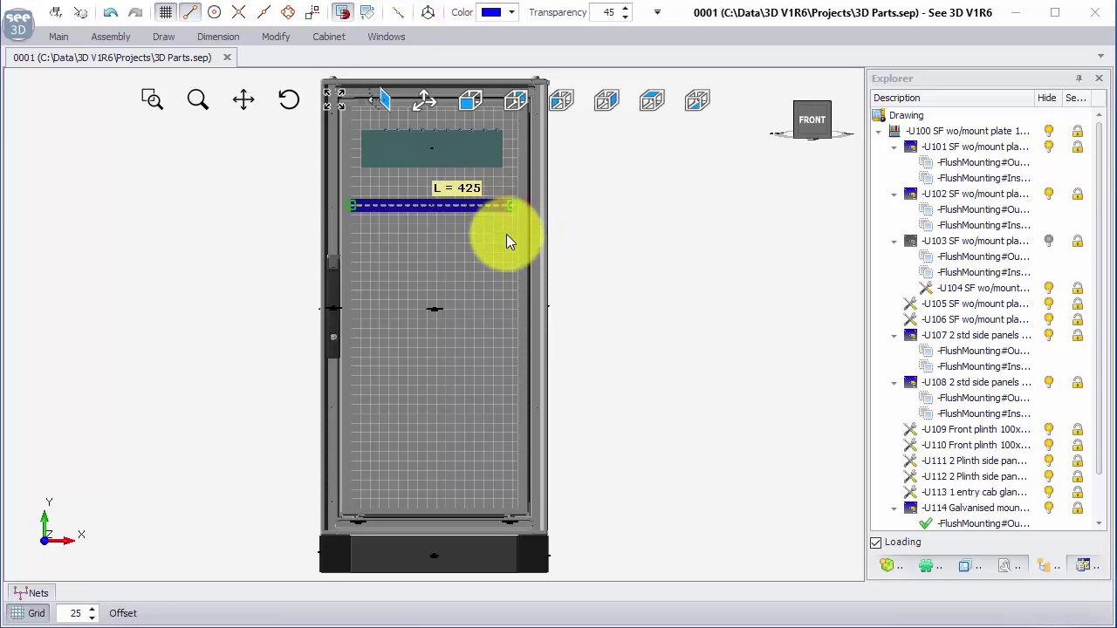
{"action": "left_click", "coordinate": [502, 217]}
{"action": "scroll", "coordinate": [474, 193], "scroll_direction": "up", "scroll_amount": 3}
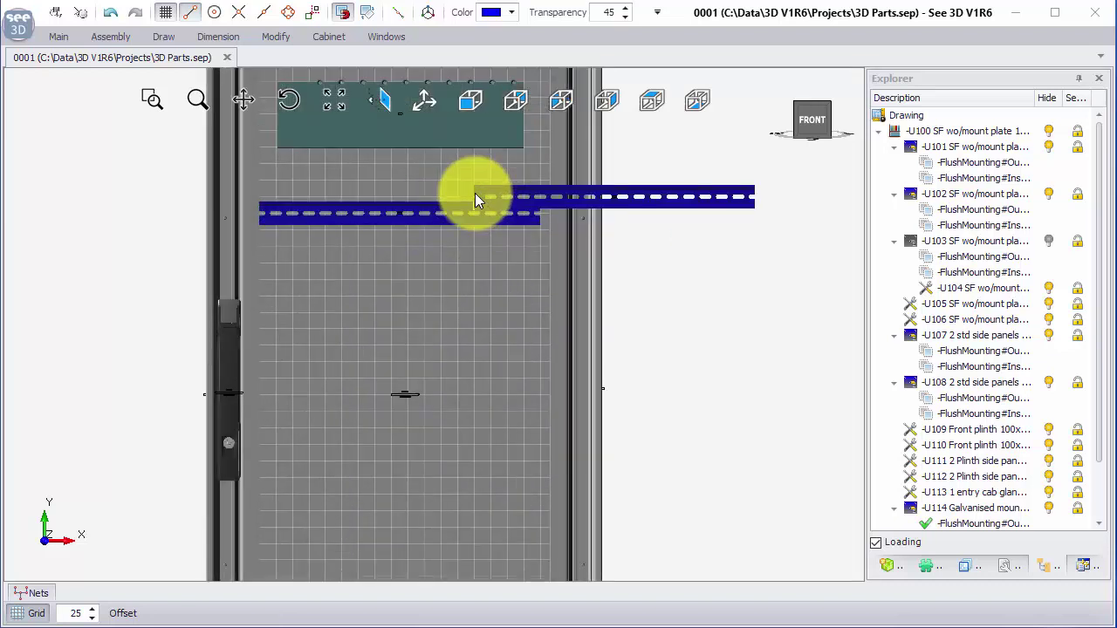
{"action": "key", "text": "Escape"}
- Move the PLC rack down onto the rail
{"action": "left_click", "coordinate": [418, 141]}
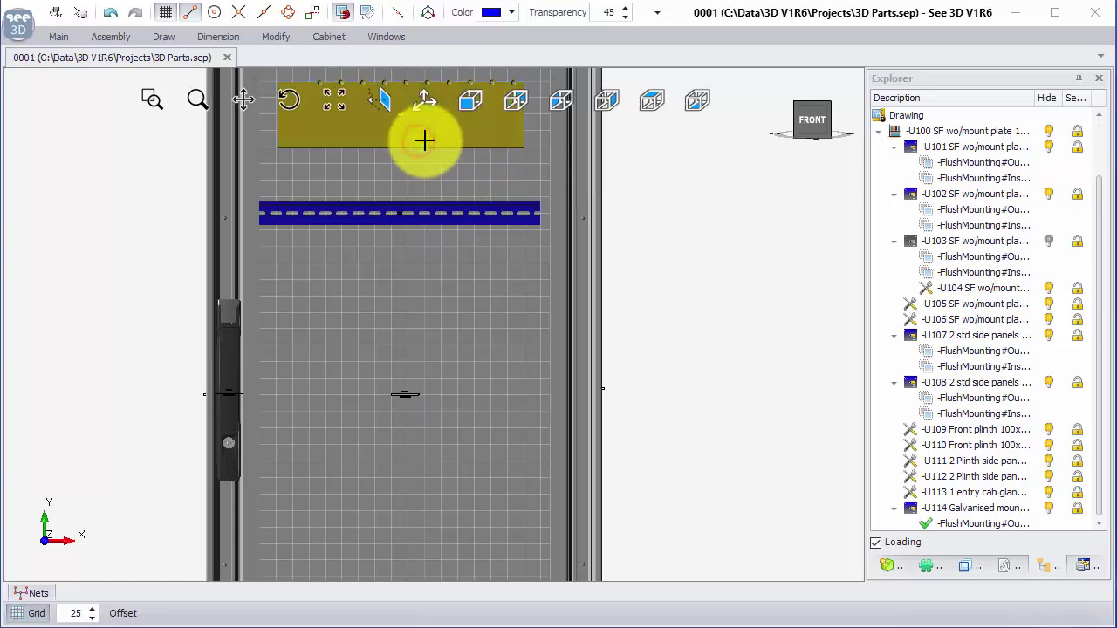
{"action": "key", "text": "ctrl+c"}
{"action": "key", "text": "ctrl+v"}
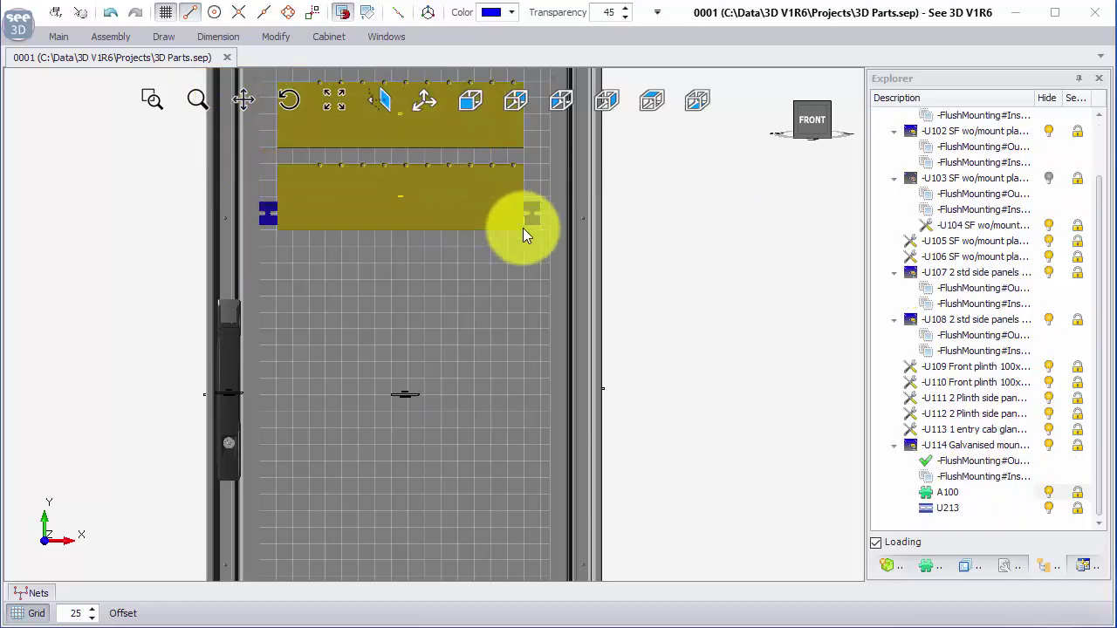
{"action": "left_click_drag", "start_coordinate": [524, 228], "coordinate": [523, 229]}
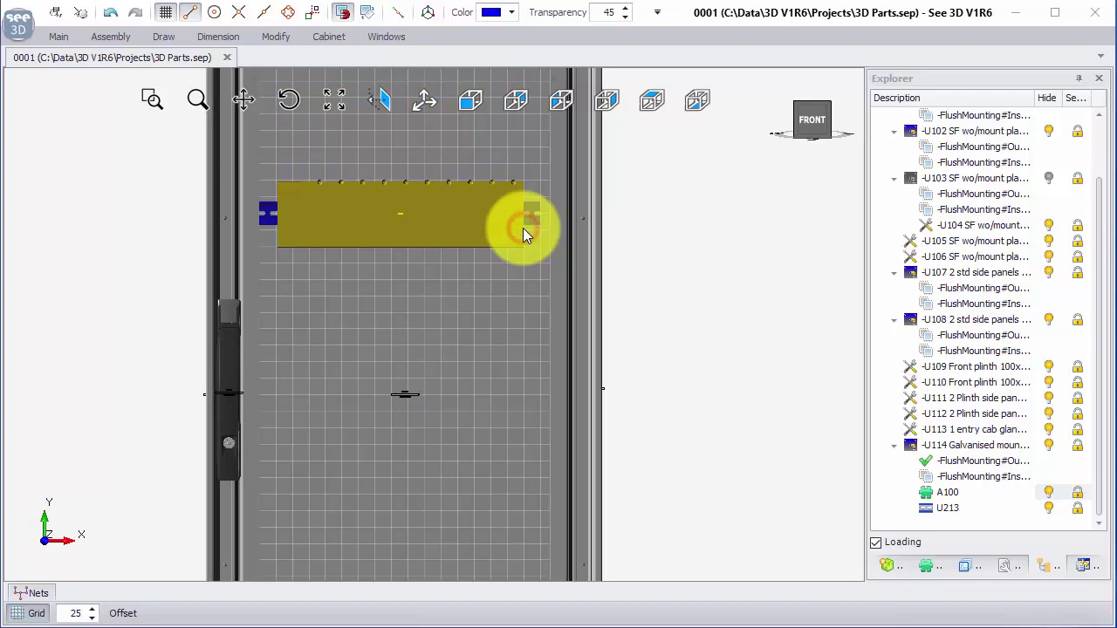
- Expand rail U213 in the project structure and examine the component mounted on it
{"action": "middle_click_drag", "start_coordinate": [279, 223], "coordinate": [299, 204]}
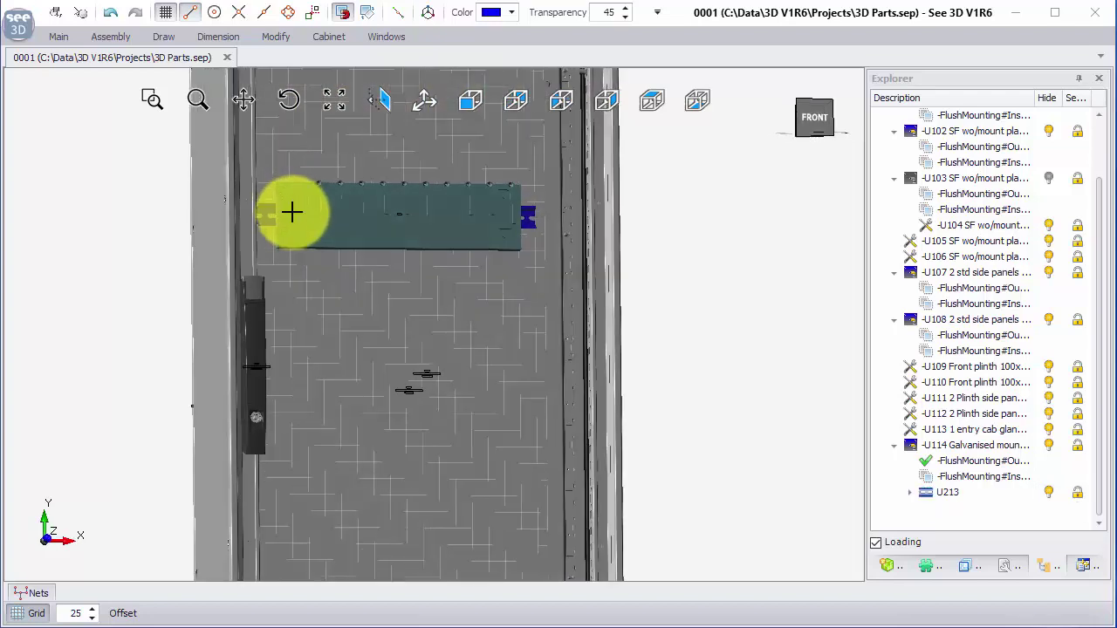
{"action": "left_click", "coordinate": [910, 492]}
{"action": "left_click", "coordinate": [961, 509]}
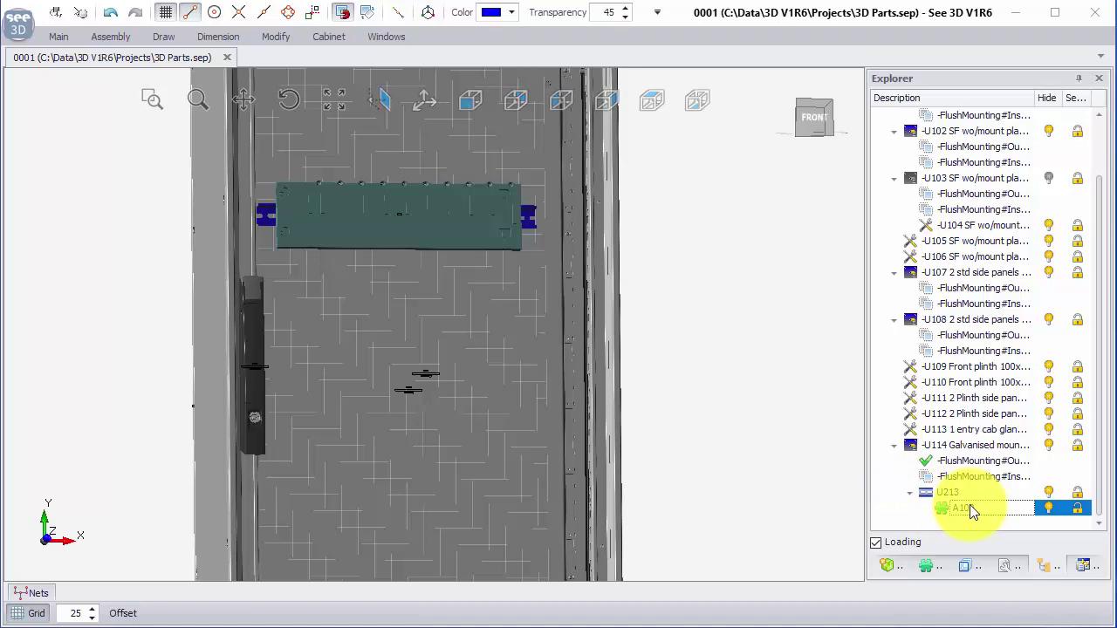
- Move the PLC rack off the rail to the free space beside the cabinet
{"action": "left_click", "coordinate": [338, 238]}
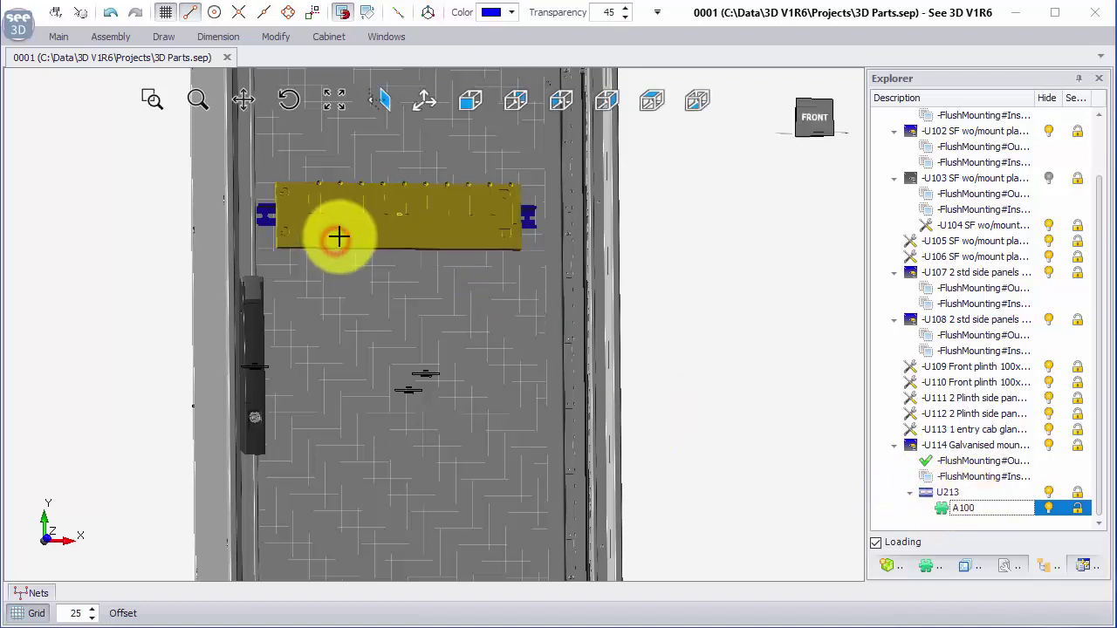
{"action": "left_click_drag", "start_coordinate": [338, 239], "coordinate": [793, 264]}
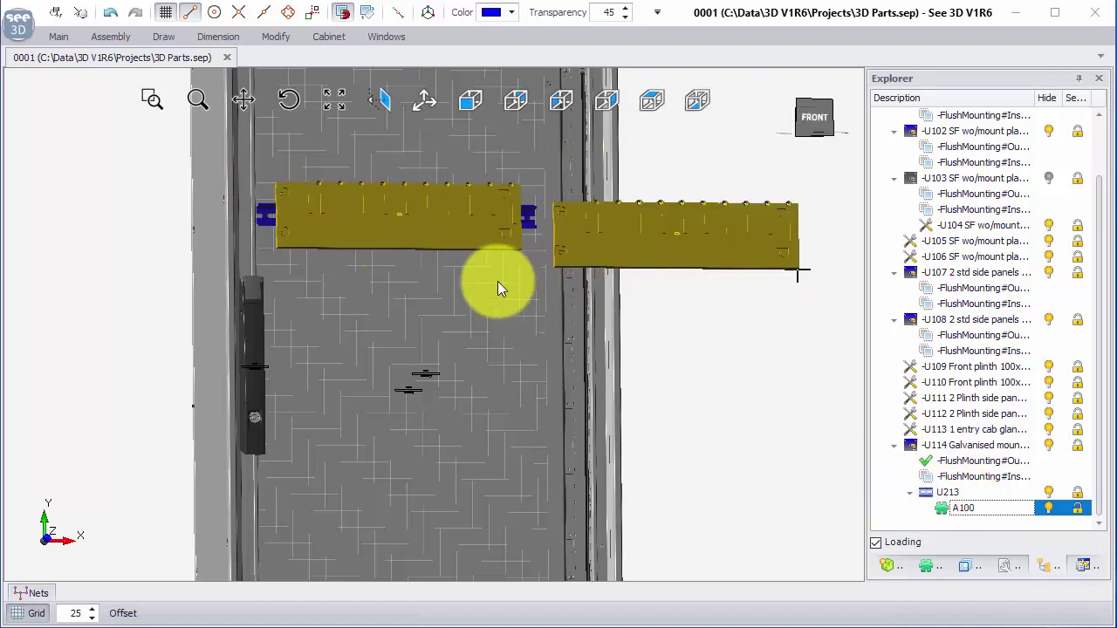
{"action": "middle_click_drag", "start_coordinate": [497, 281], "coordinate": [430, 287]}
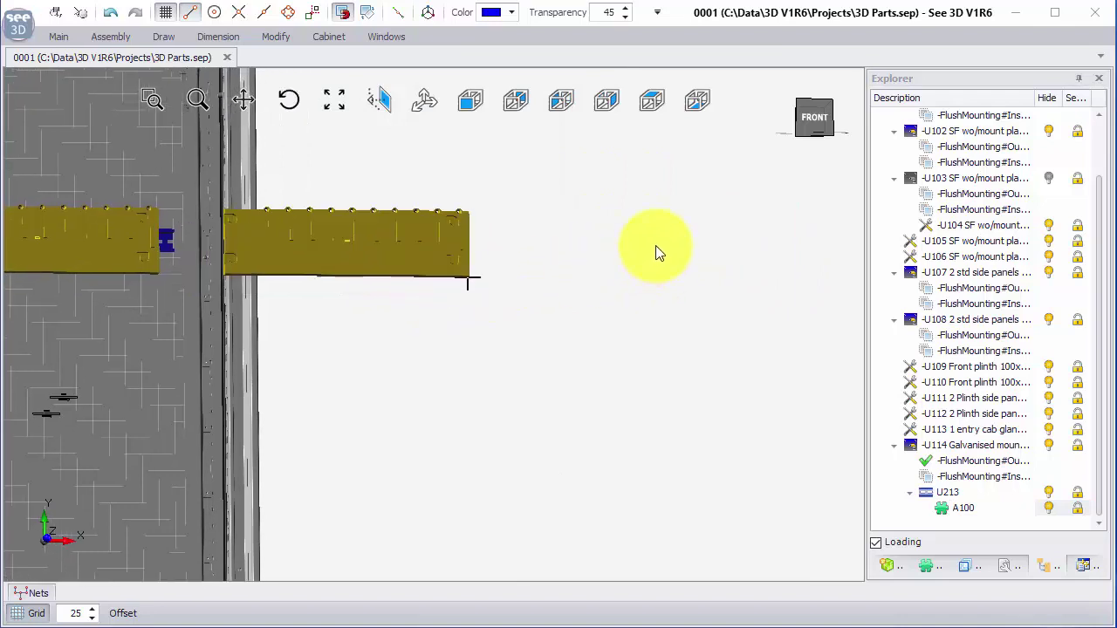
{"action": "left_click", "coordinate": [693, 240]}
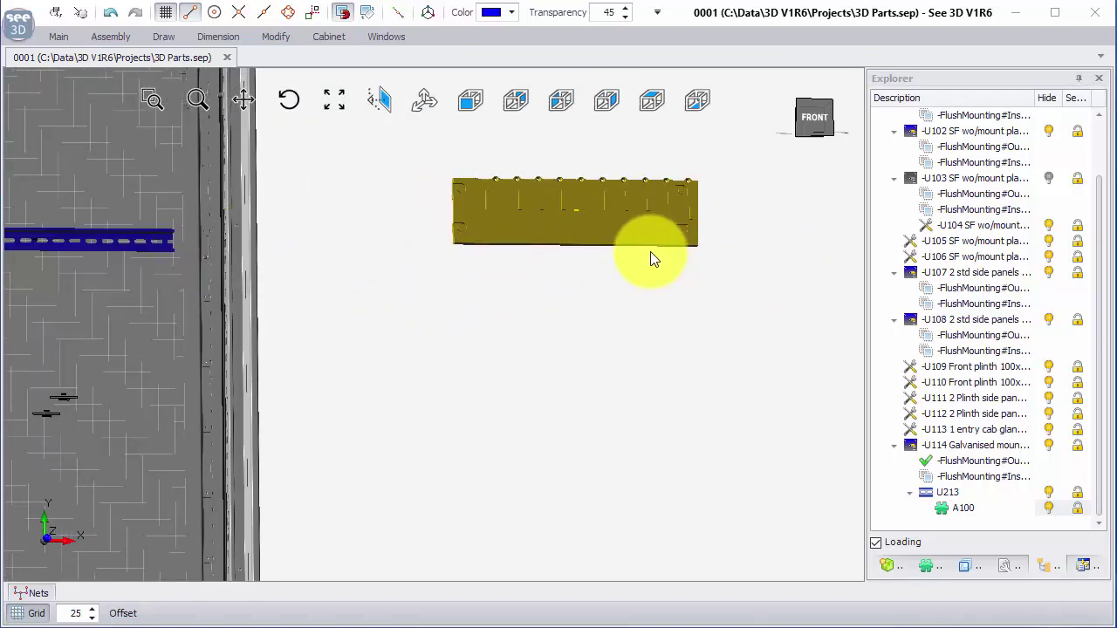
- Open the block planes list of the PLC rack, with its slotted front face in angled view
{"action": "middle_click_drag", "start_coordinate": [614, 238], "coordinate": [510, 282]}
{"action": "scroll", "coordinate": [567, 223], "scroll_direction": "up", "scroll_amount": 4}
{"action": "left_click", "coordinate": [567, 224]}
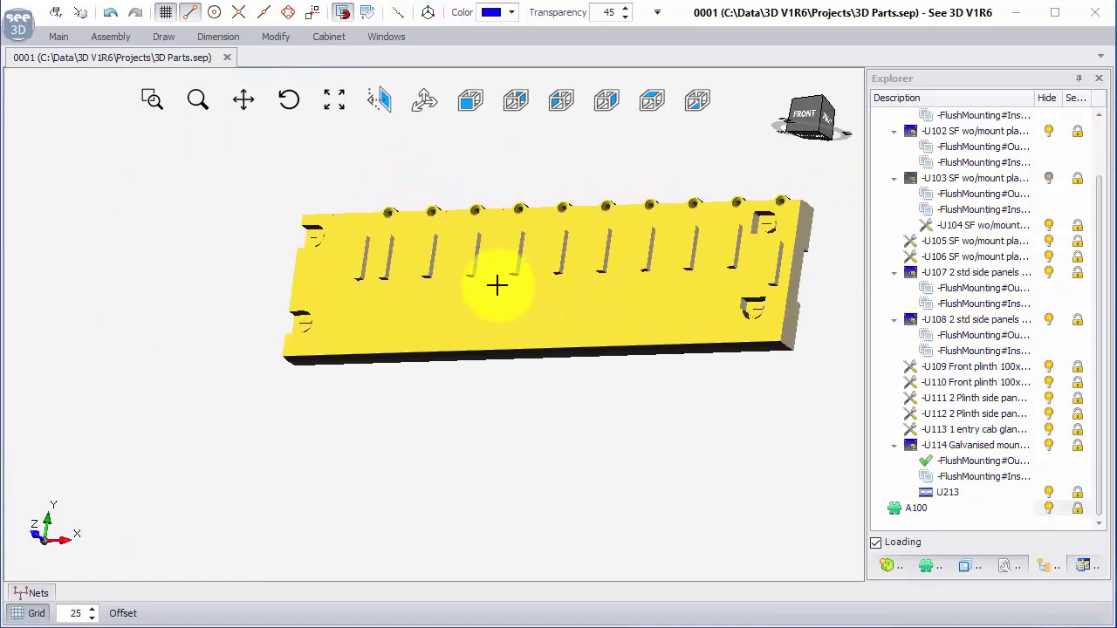
{"action": "right_click", "coordinate": [497, 285]}
{"action": "left_click", "coordinate": [571, 492]}
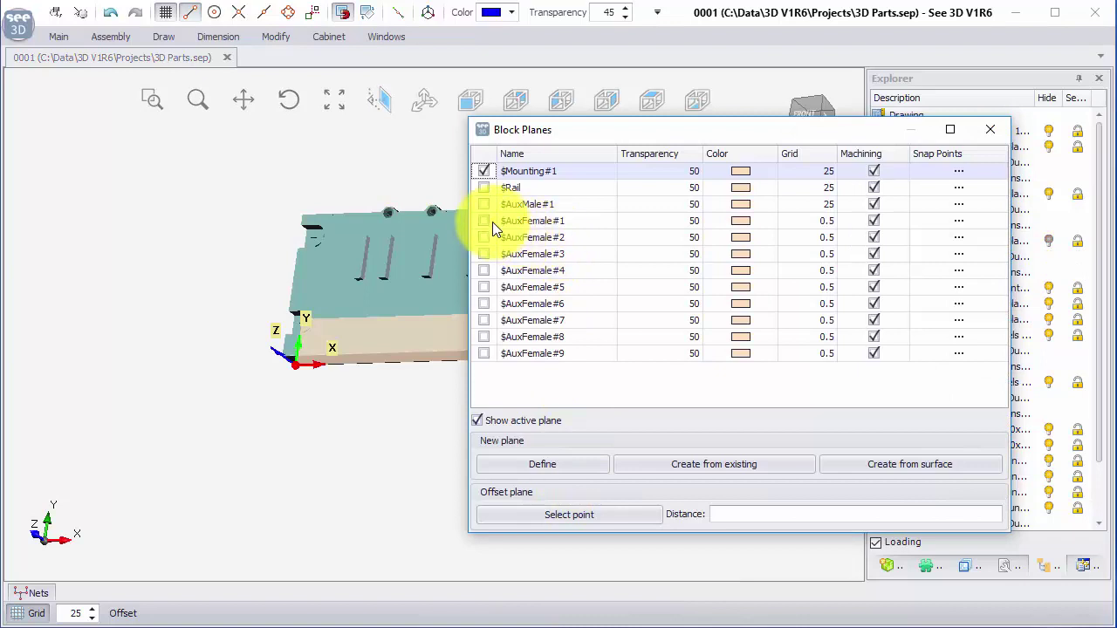
- Show the rack's $AuxFemale#2 plane and then $AuxFemale#1, examine the latter's origin at the screw hole, and close the block planes list
{"action": "left_click", "coordinate": [485, 221]}
{"action": "left_click", "coordinate": [484, 237]}
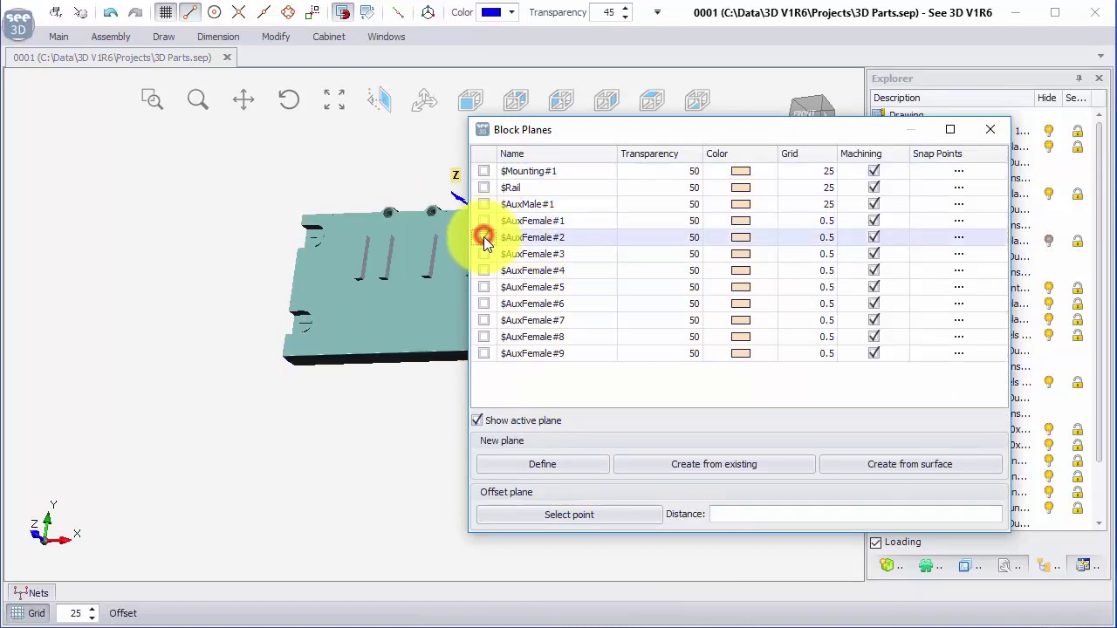
{"action": "left_click_drag", "start_coordinate": [566, 136], "coordinate": [623, 131]}
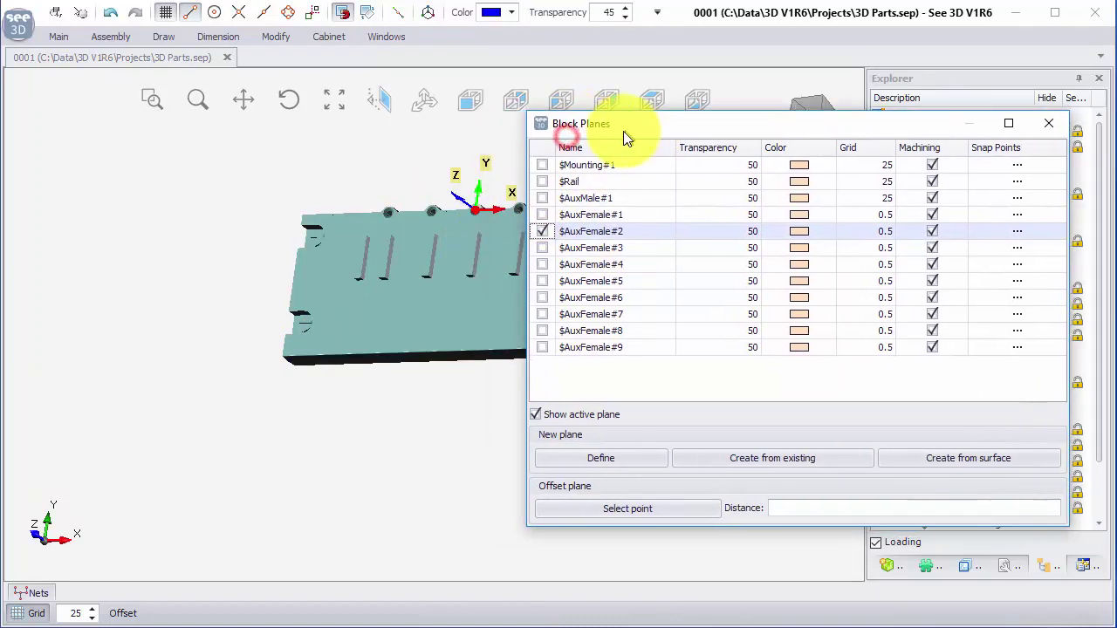
{"action": "left_click", "coordinate": [542, 215]}
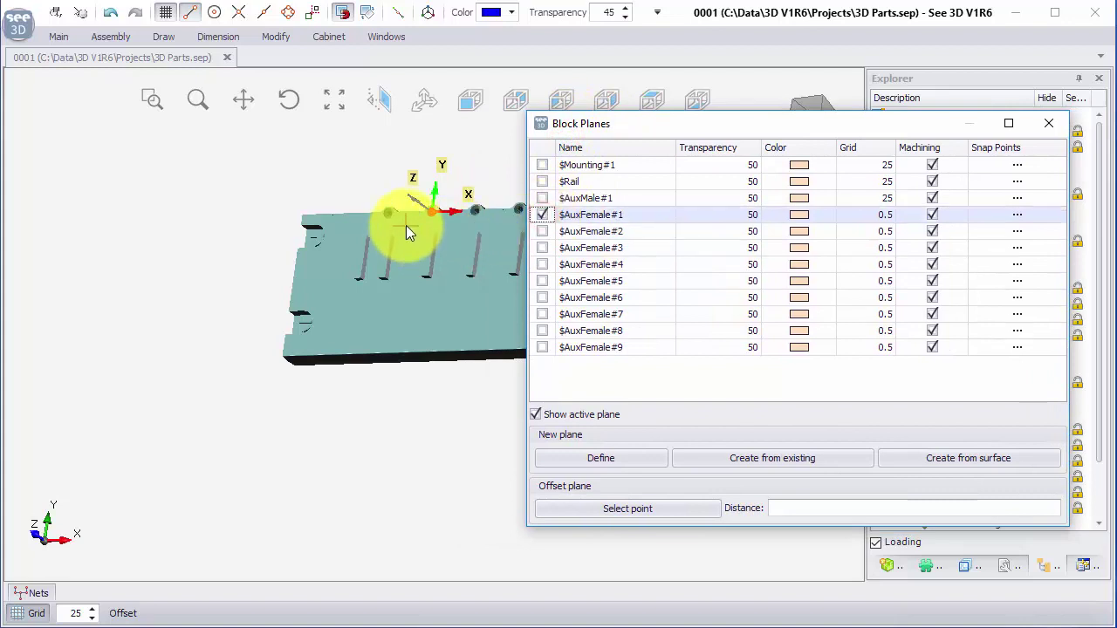
{"action": "scroll", "coordinate": [437, 212], "scroll_direction": "up", "scroll_amount": 5}
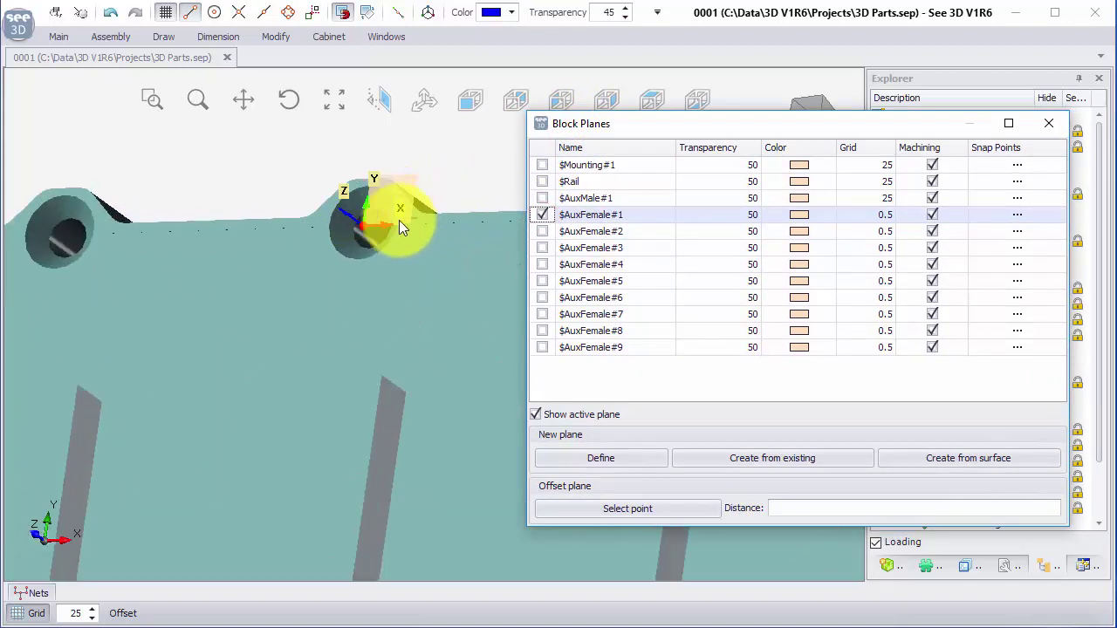
{"action": "scroll", "coordinate": [361, 224], "scroll_direction": "up", "scroll_amount": 2}
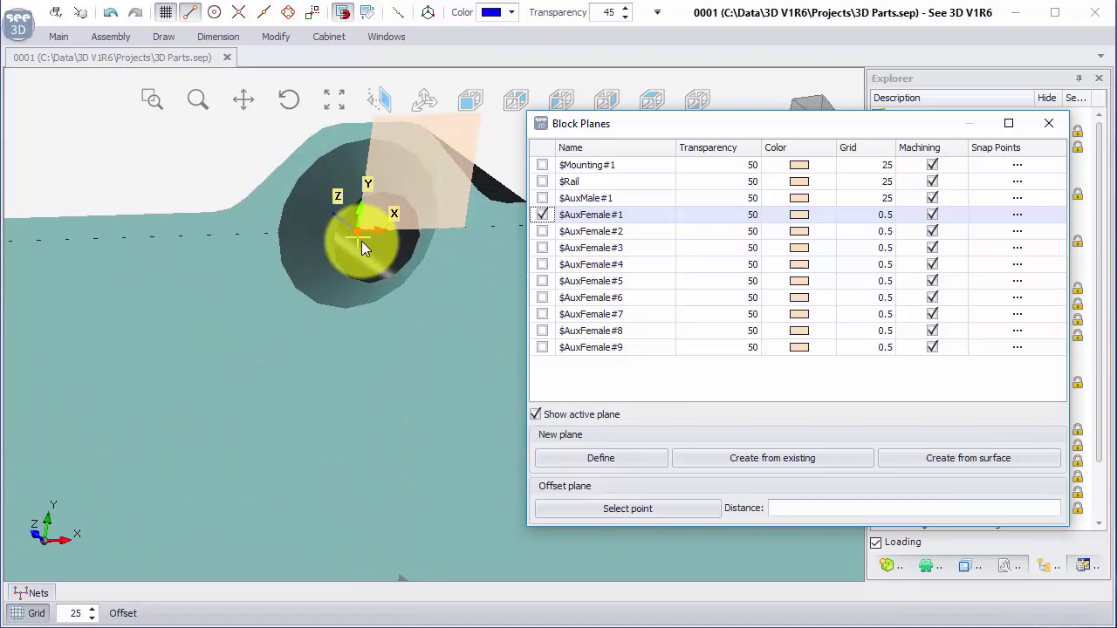
{"action": "scroll", "coordinate": [373, 231], "scroll_direction": "down", "scroll_amount": 5}
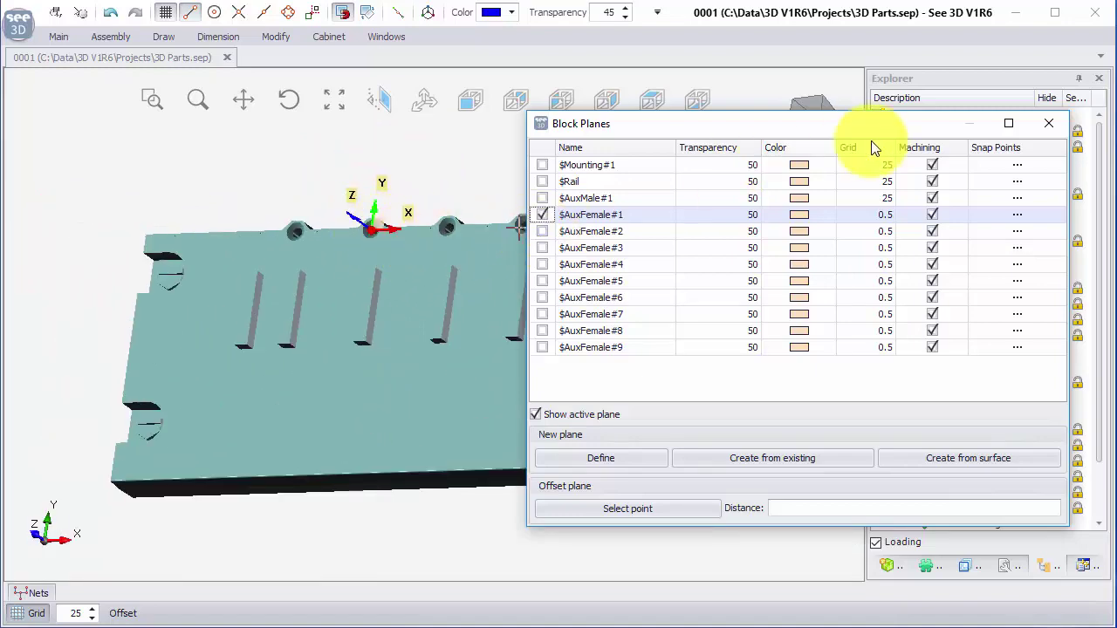
{"action": "left_click", "coordinate": [1050, 128]}
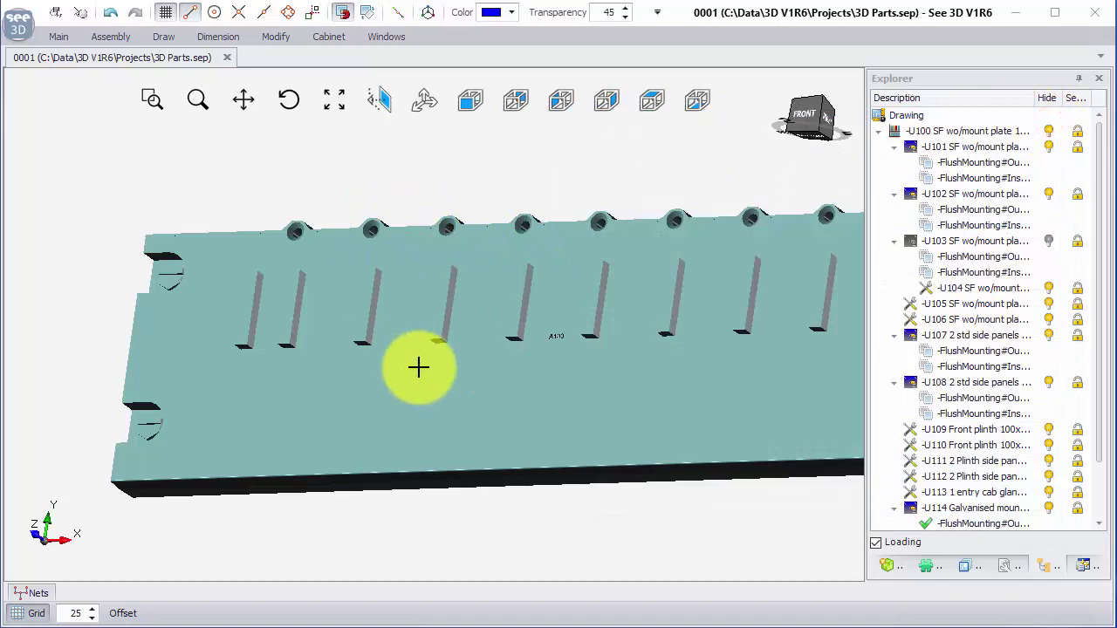
- Insert a BMX DDI 1602 PLC module on the selected rack, shift it to the fifth mounting position from the left end, and accept
{"action": "middle_click_drag", "start_coordinate": [542, 348], "coordinate": [444, 336]}
{"action": "scroll", "coordinate": [443, 336], "scroll_direction": "down", "scroll_amount": 2}
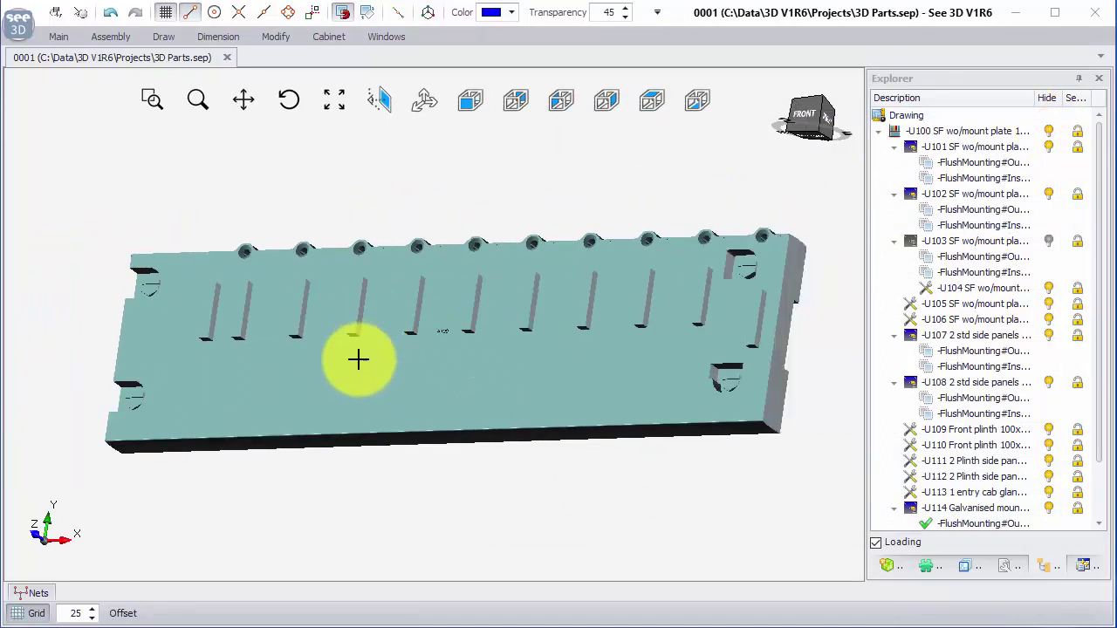
{"action": "left_click", "coordinate": [363, 365]}
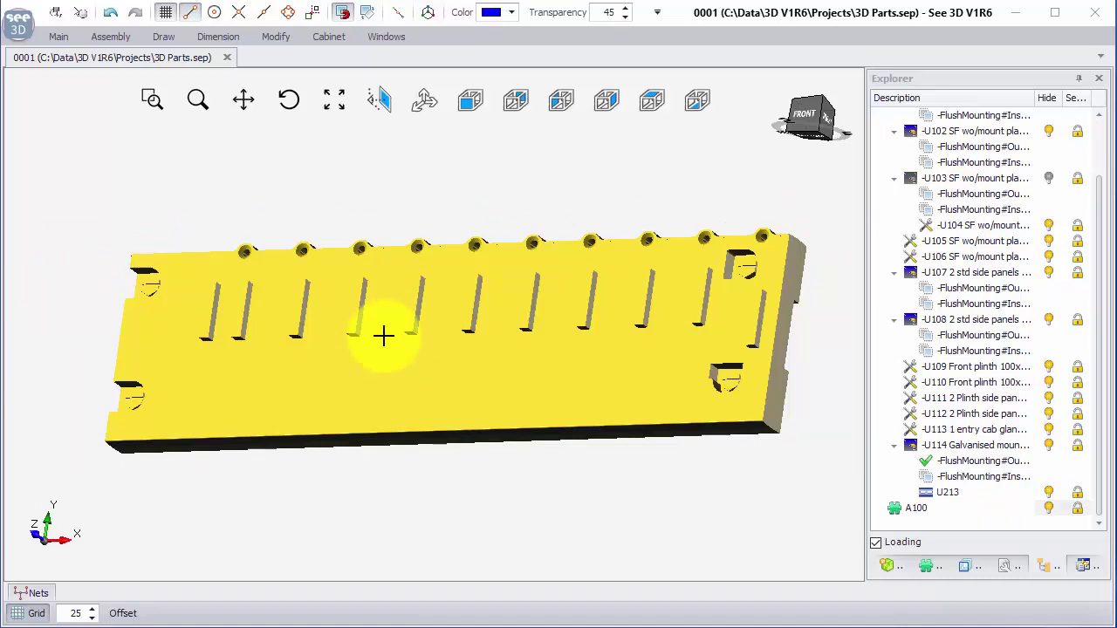
{"action": "left_click", "coordinate": [888, 566]}
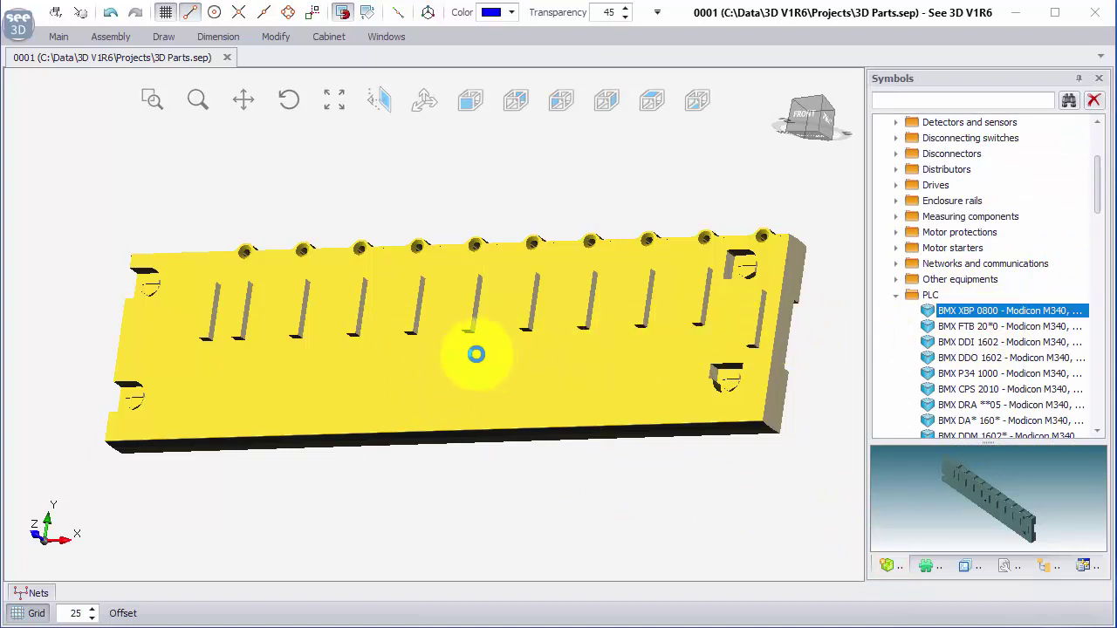
{"action": "left_click_drag", "start_coordinate": [475, 353], "coordinate": [295, 433]}
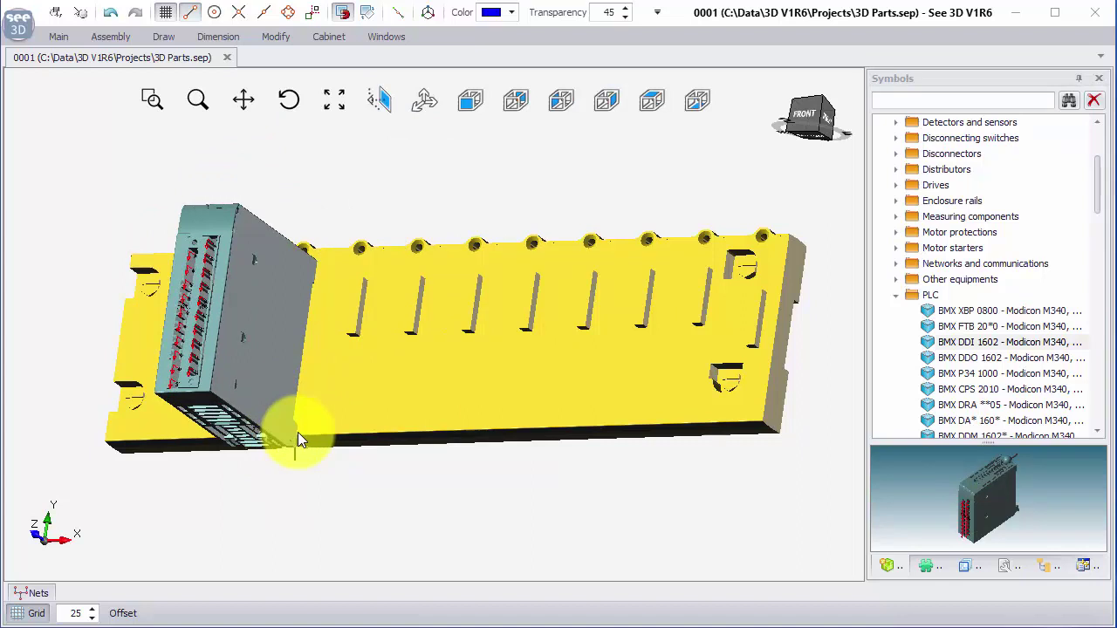
{"action": "key", "text": "k"}
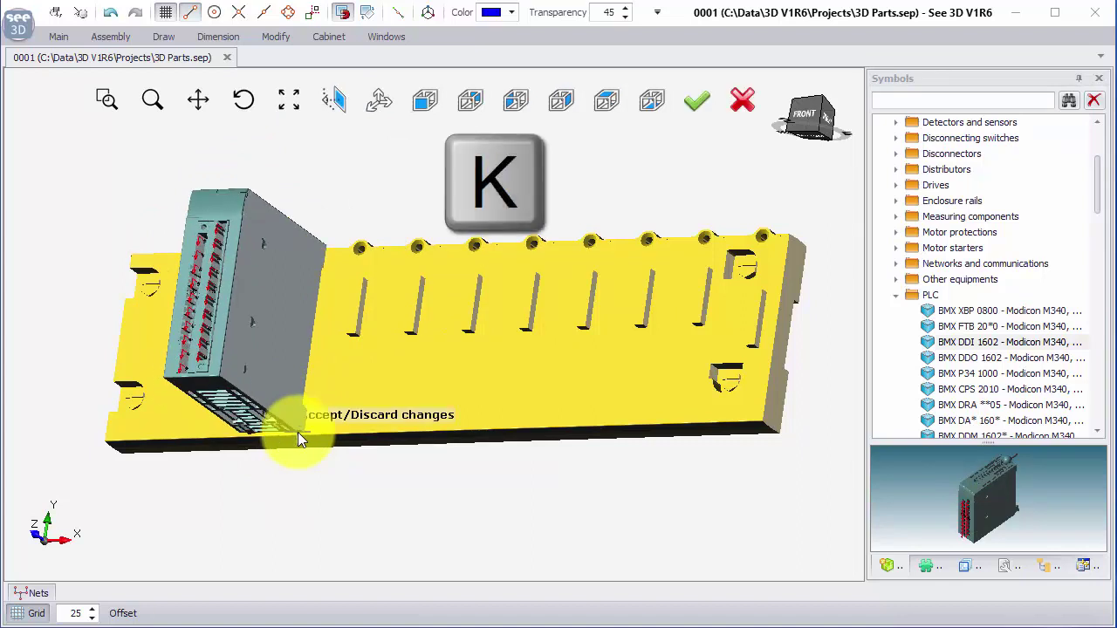
{"action": "key", "text": "k"}
{"action": "key", "text": "k"}
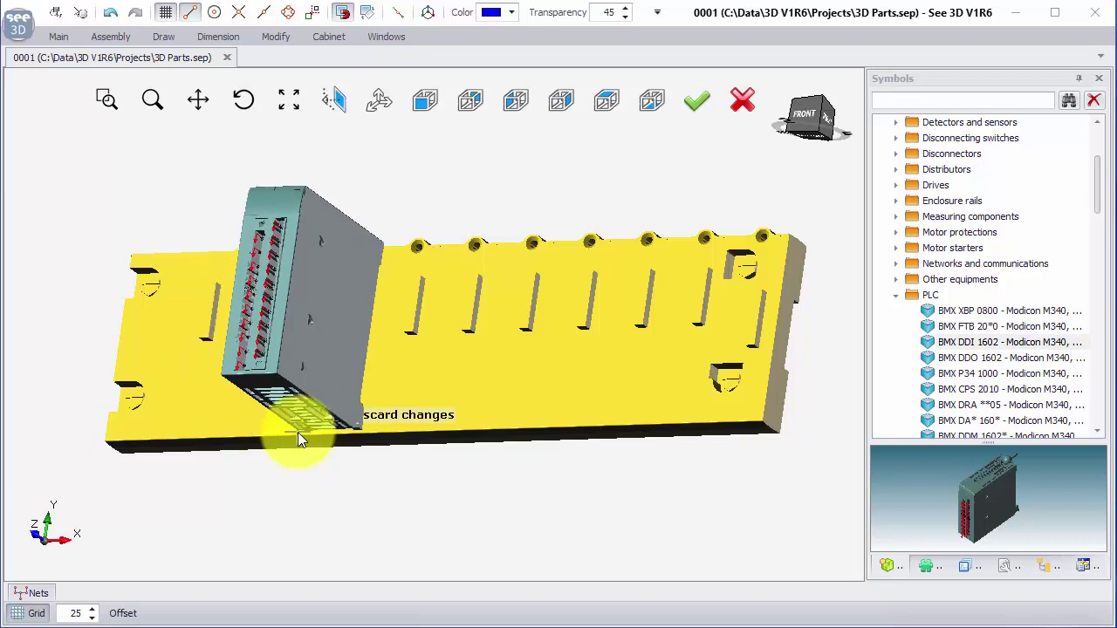
{"action": "key", "text": "k"}
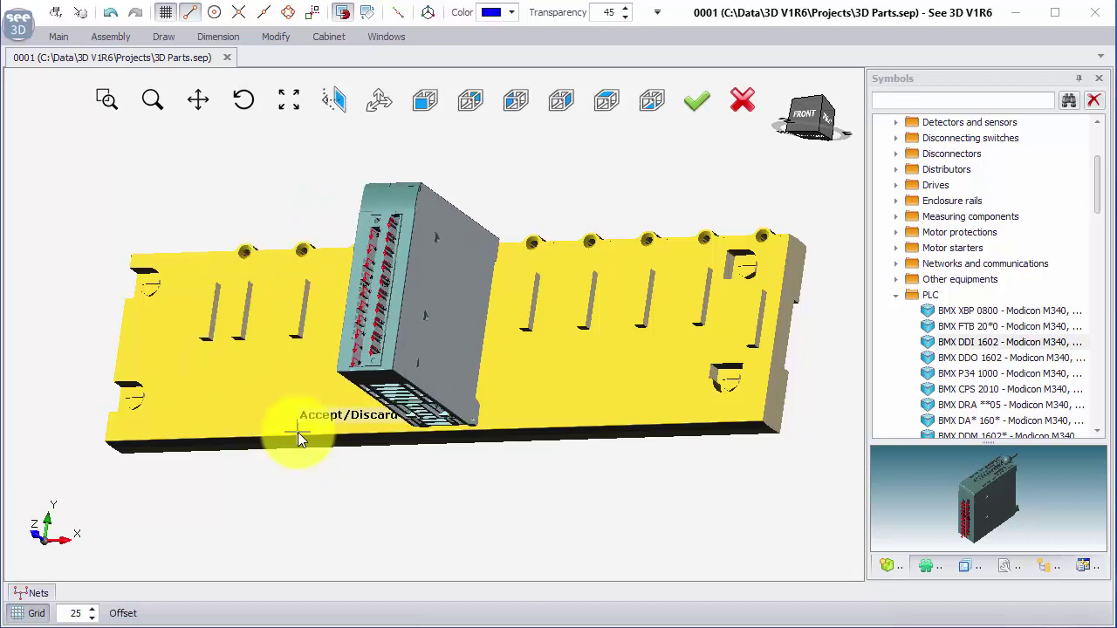
{"action": "key", "text": "k"}
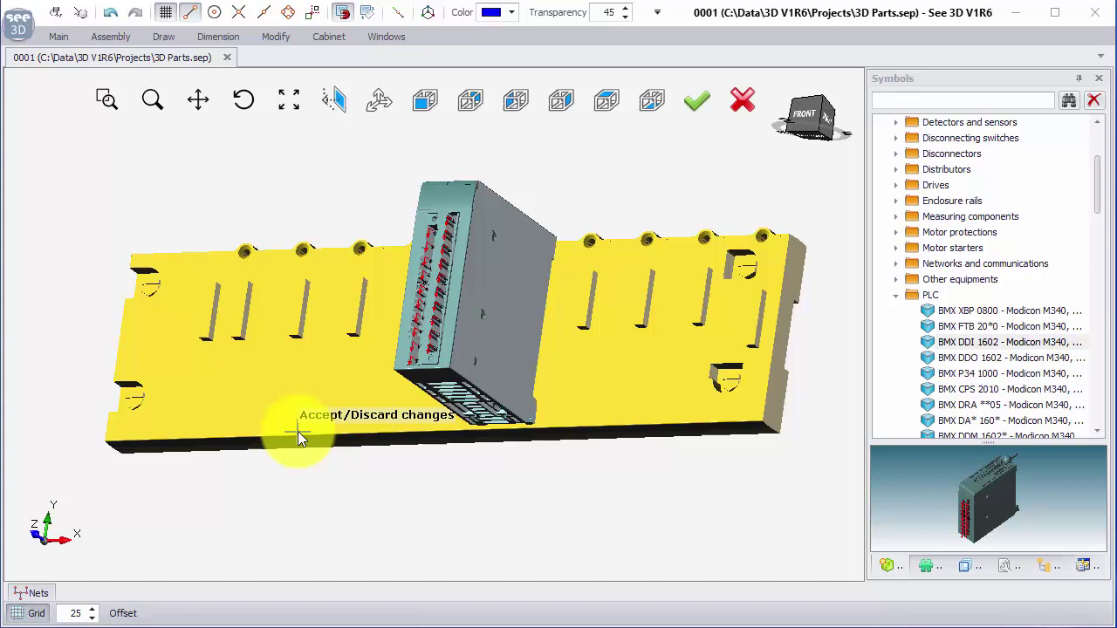
{"action": "left_click", "coordinate": [700, 102]}
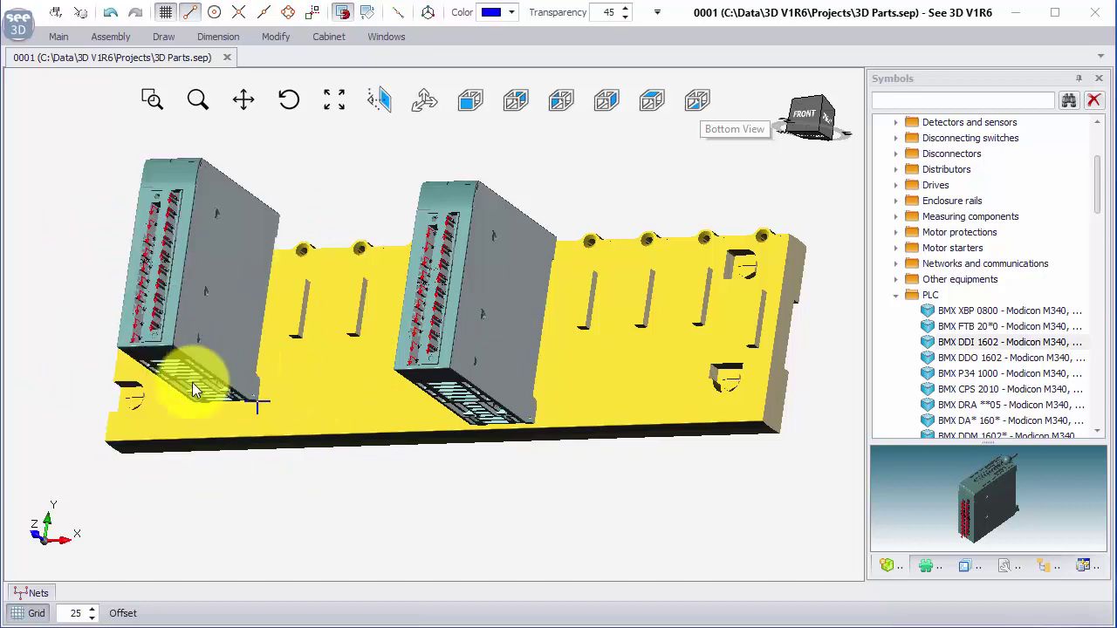
- Place another BMX DDI 1602 module at the rack's second mounting position and accept it
{"action": "left_click", "coordinate": [244, 391]}
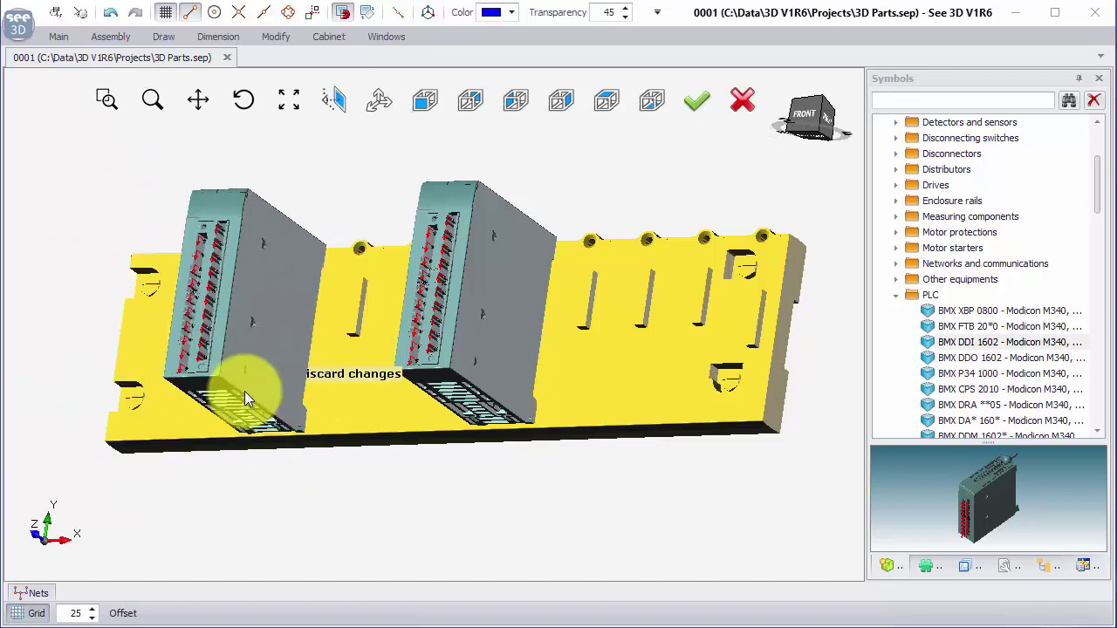
{"action": "key", "text": "Tab"}
{"action": "left_click", "coordinate": [244, 391]}
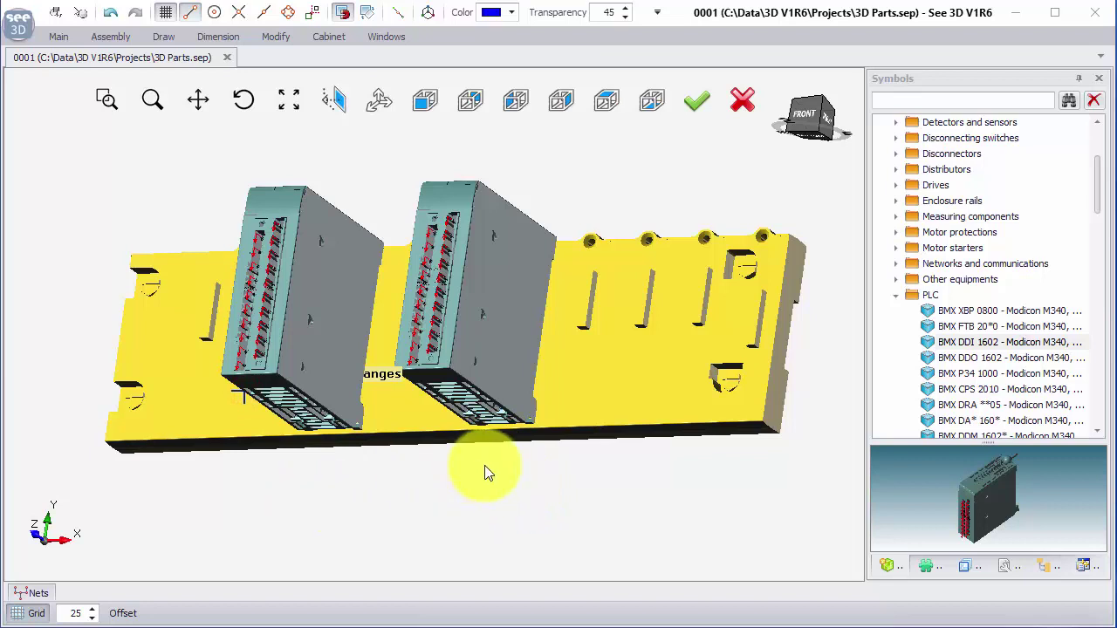
{"action": "left_click", "coordinate": [698, 106]}
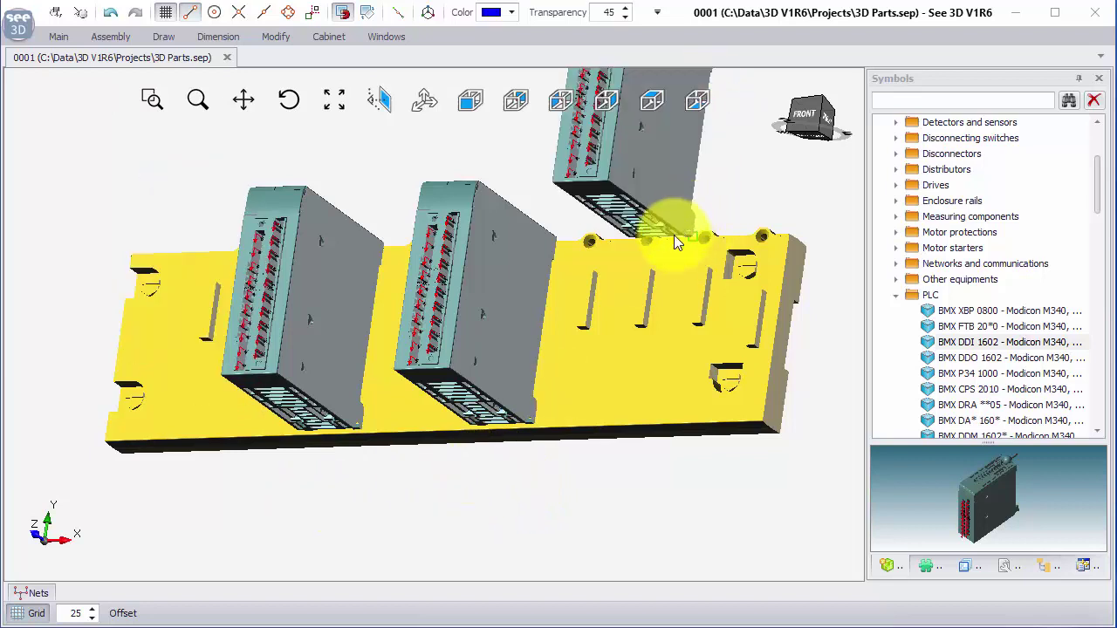
- End the module insertion and delete both BMX DDI 1602 modules from the PLC rack
{"action": "left_click", "coordinate": [655, 398]}
{"action": "middle_click_drag", "start_coordinate": [699, 405], "coordinate": [662, 410]}
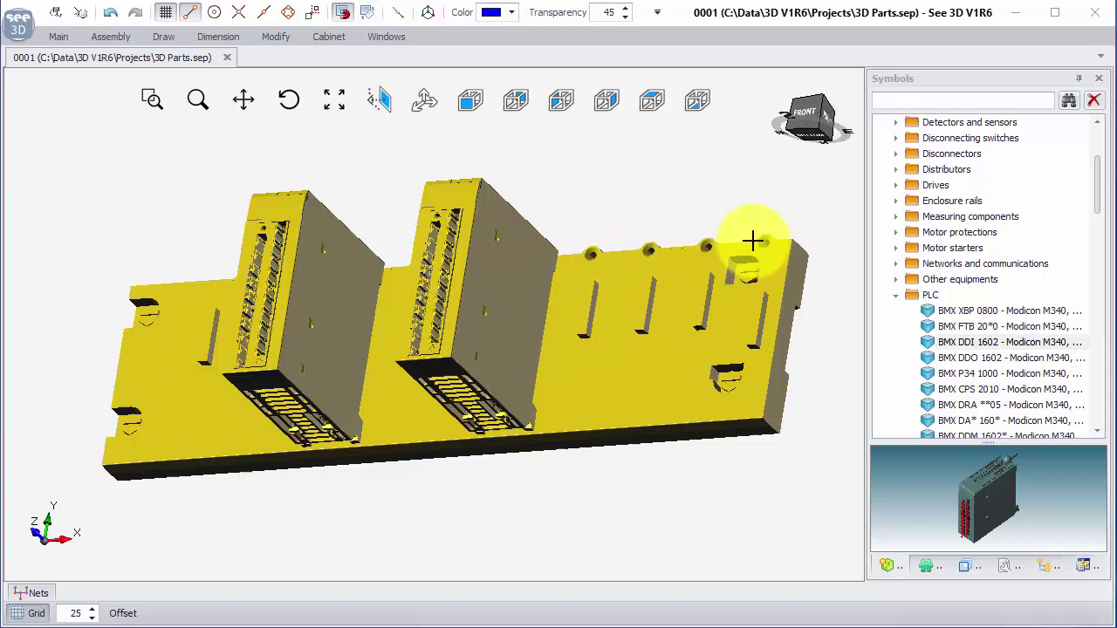
{"action": "key", "text": "Escape"}
{"action": "left_click", "coordinate": [289, 276]}
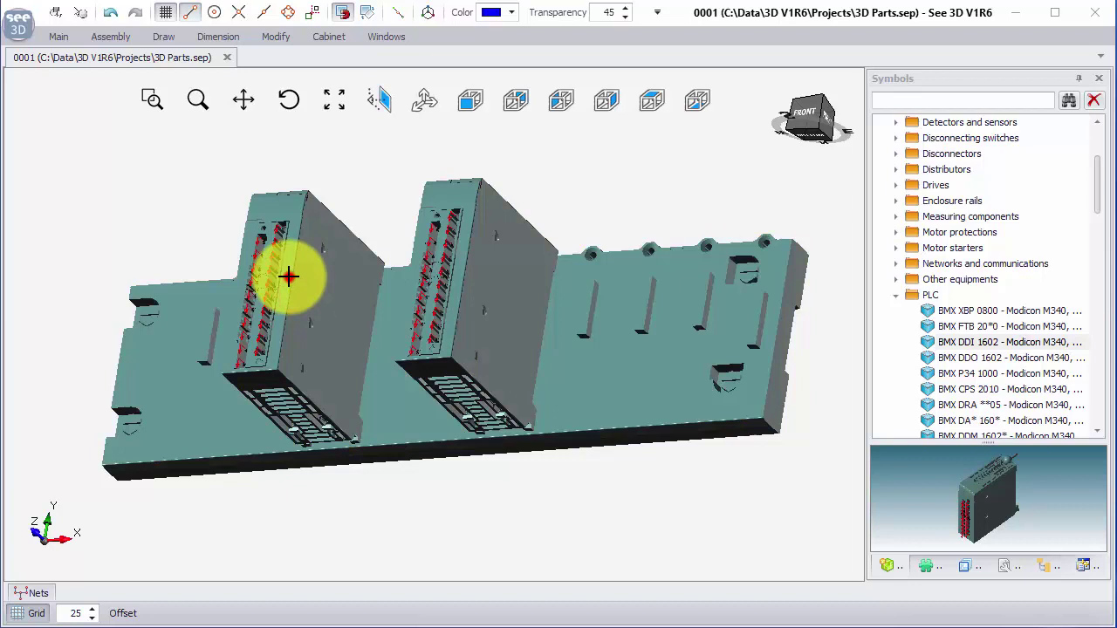
{"action": "key", "text": "Delete"}
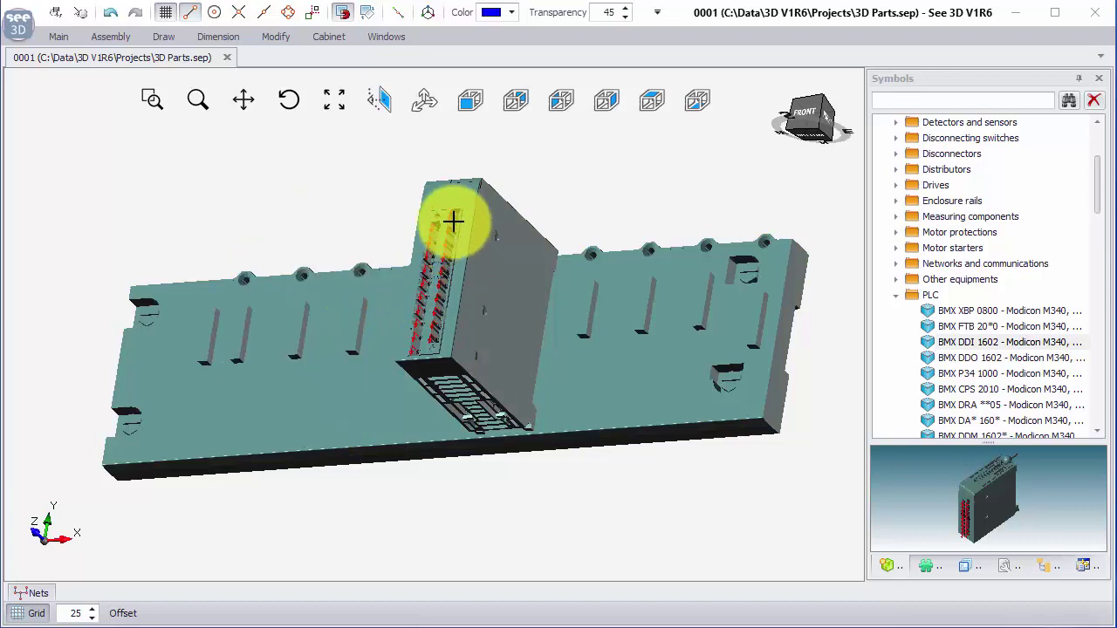
{"action": "left_click", "coordinate": [461, 203]}
{"action": "key", "text": "Delete"}
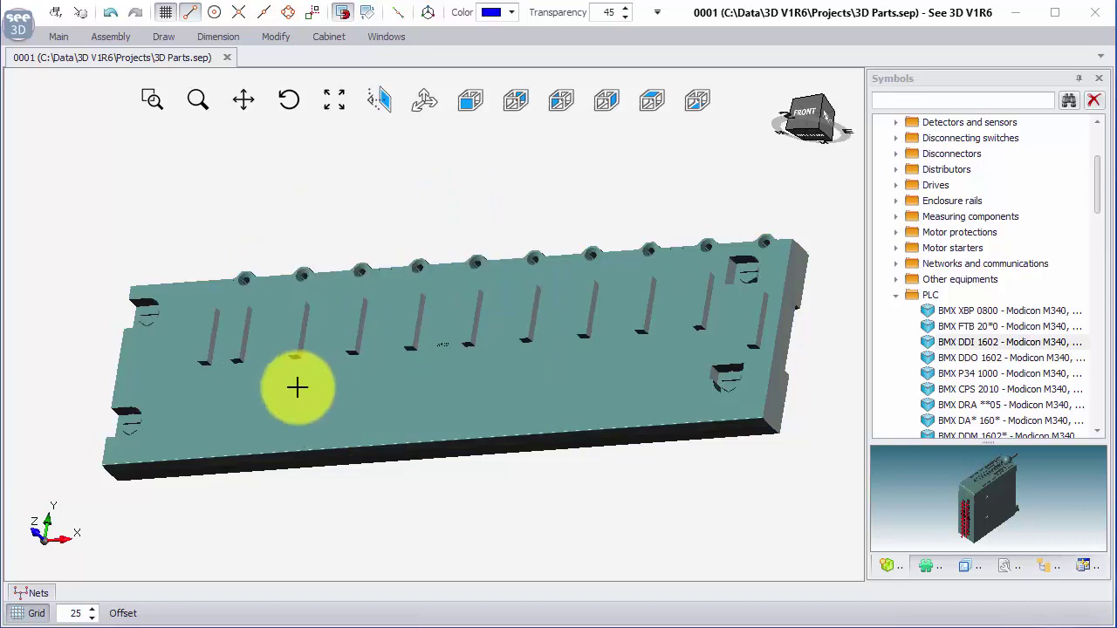
- Start creating a new block plane for the PLC rack from its large front surface
{"action": "left_click", "coordinate": [280, 391]}
{"action": "right_click", "coordinate": [281, 391]}
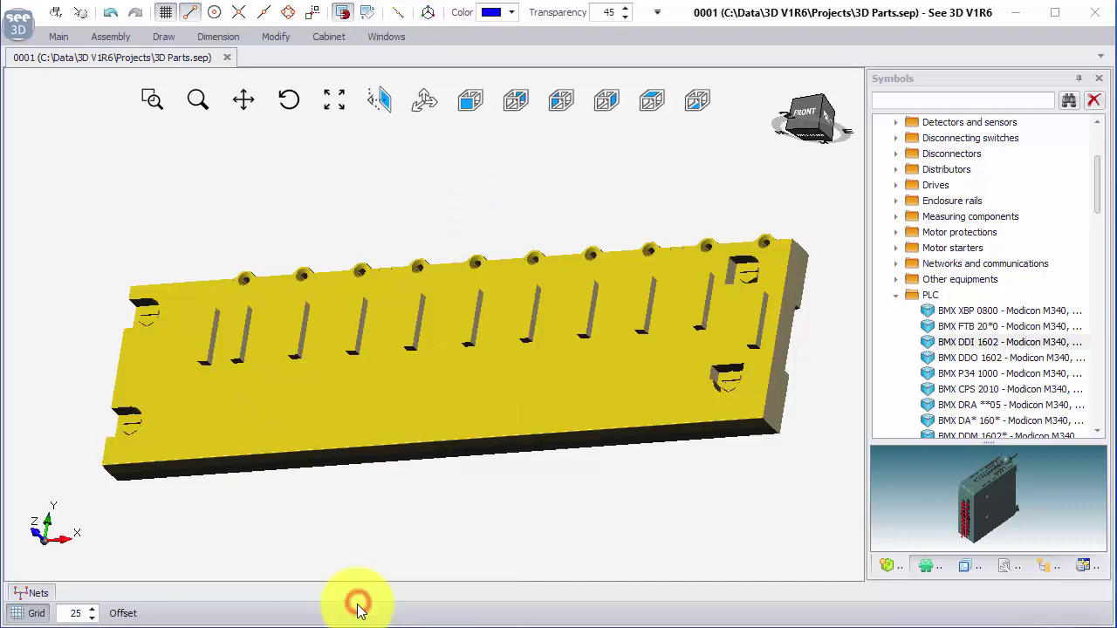
{"action": "left_click", "coordinate": [358, 608]}
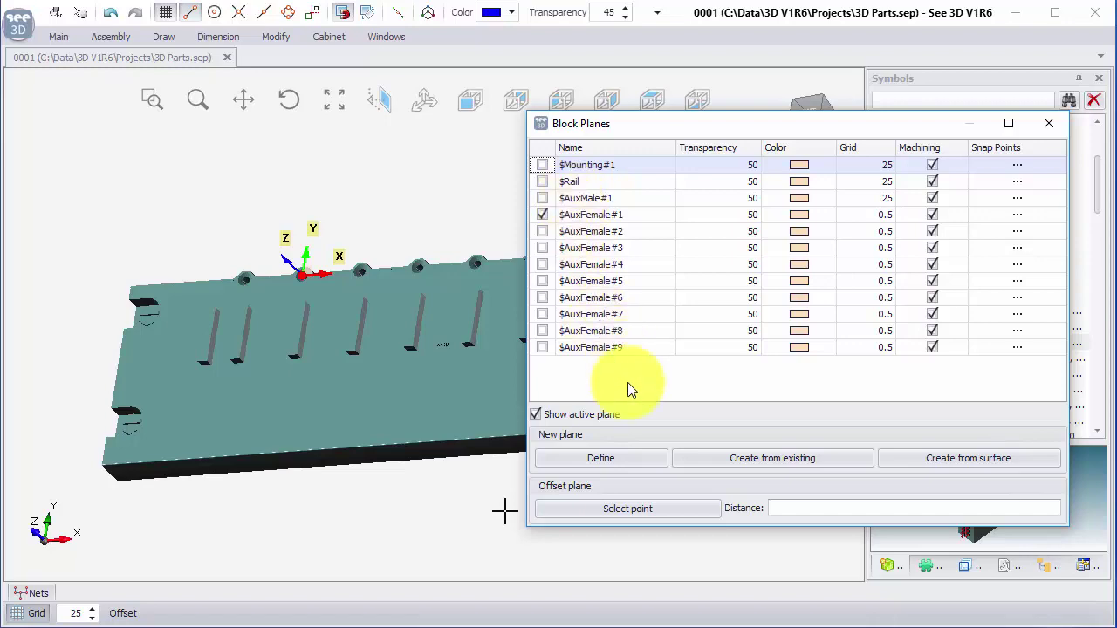
{"action": "left_click", "coordinate": [930, 457]}
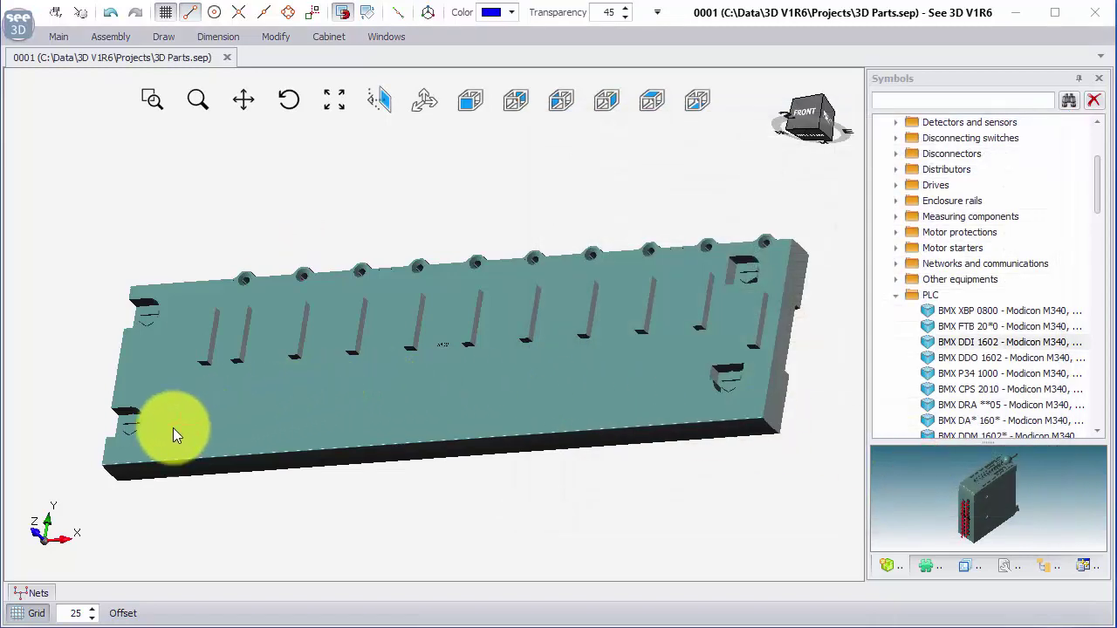
{"action": "left_click", "coordinate": [167, 432]}
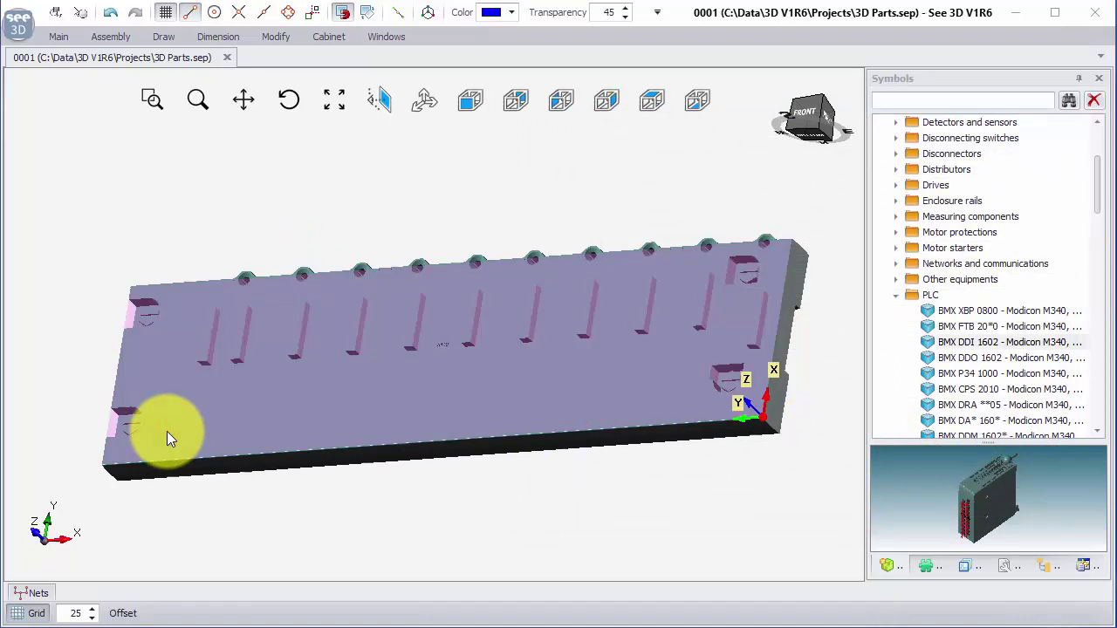
- Cycle the new plane's orientation until its origin is at the front face's lower-left corner, with X along the bottom edge and Y upward
{"action": "key", "text": "space"}
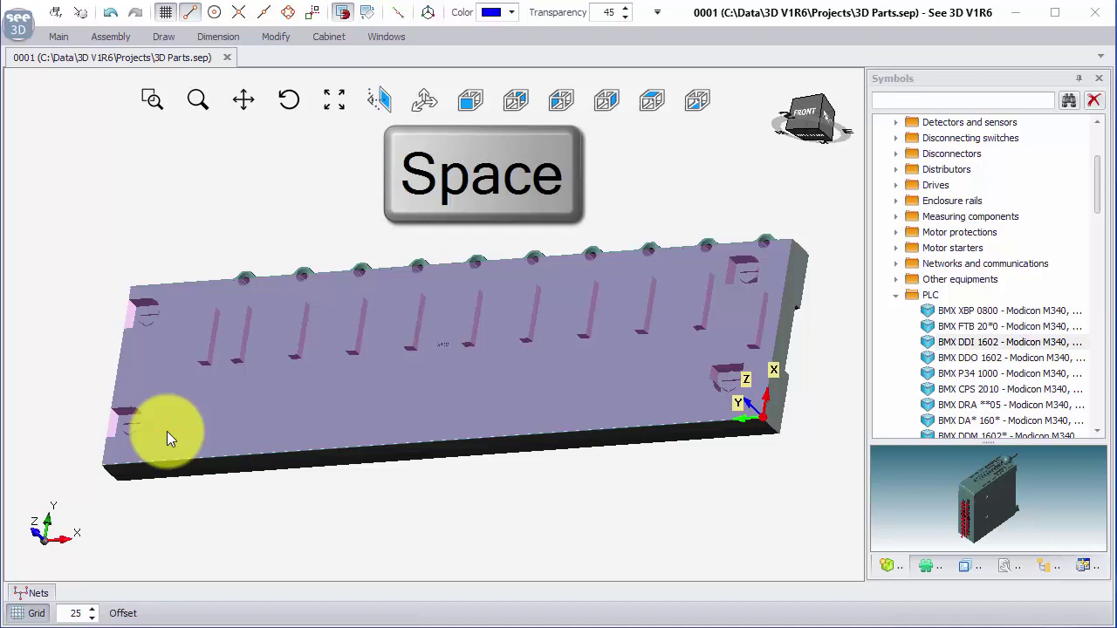
{"action": "key", "text": "space"}
{"action": "key", "text": "space"}
{"action": "key", "text": "space"}
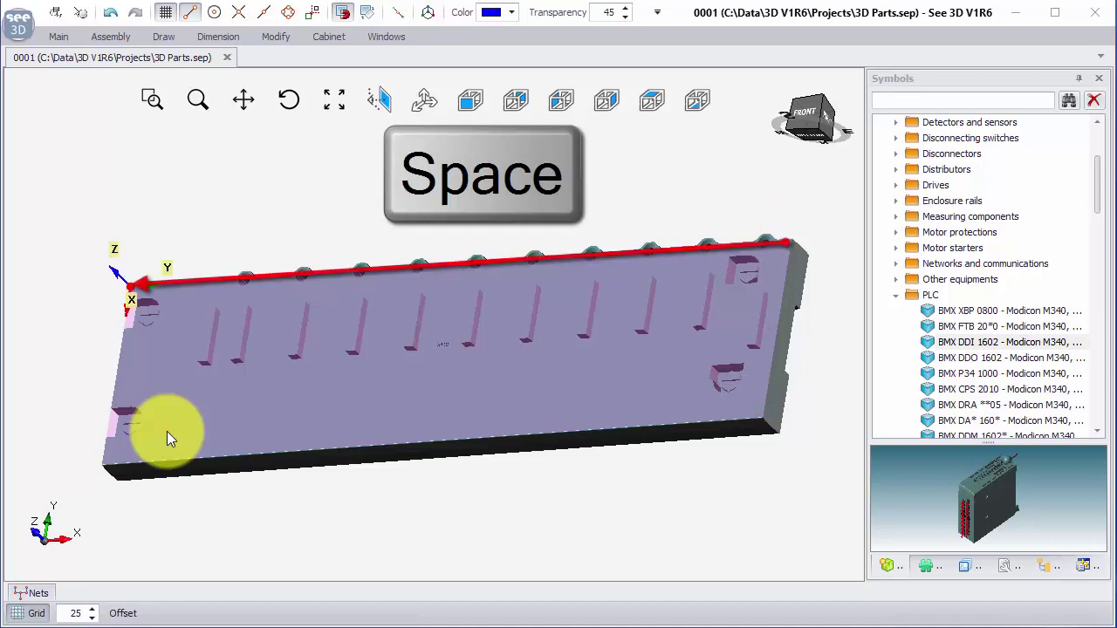
{"action": "key", "text": "space"}
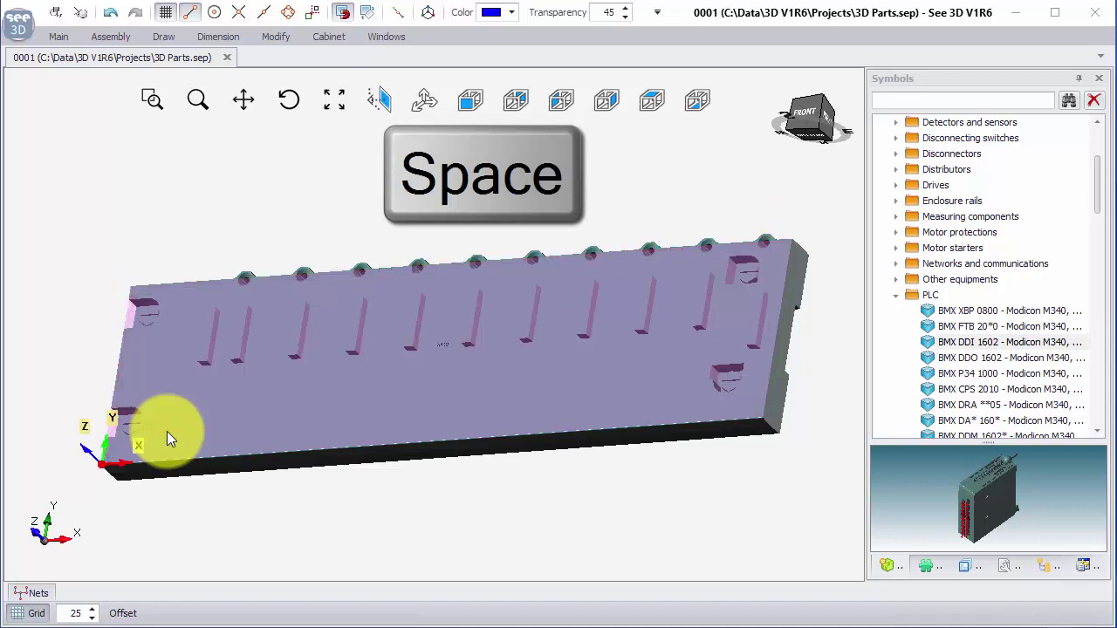
{"action": "key", "text": "space"}
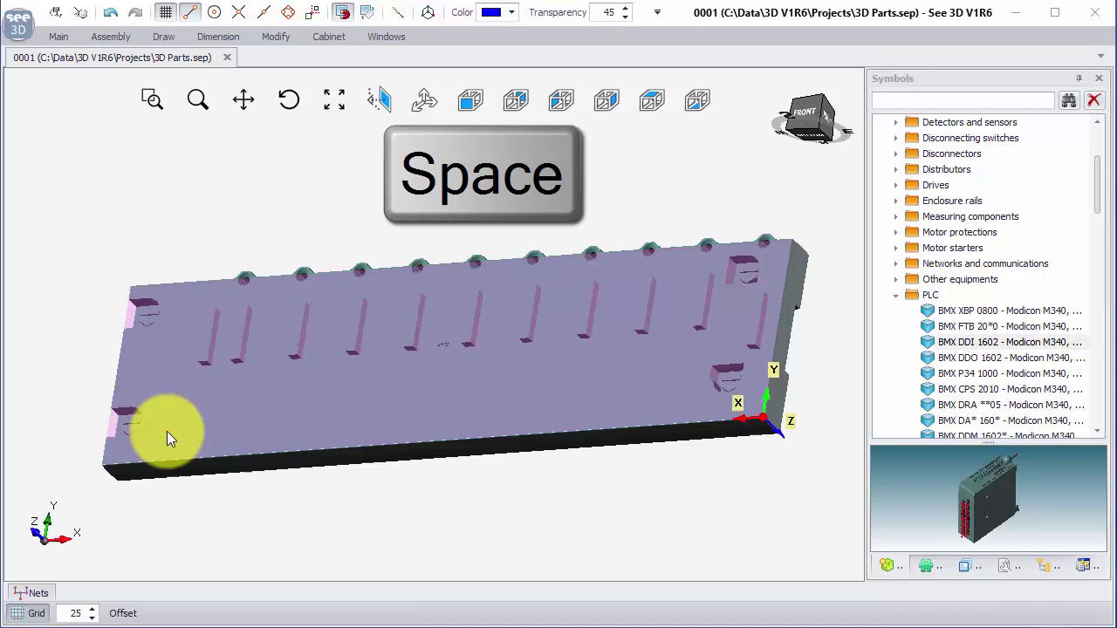
{"action": "key", "text": "space"}
{"action": "key", "text": "space"}
{"action": "key", "text": "space"}
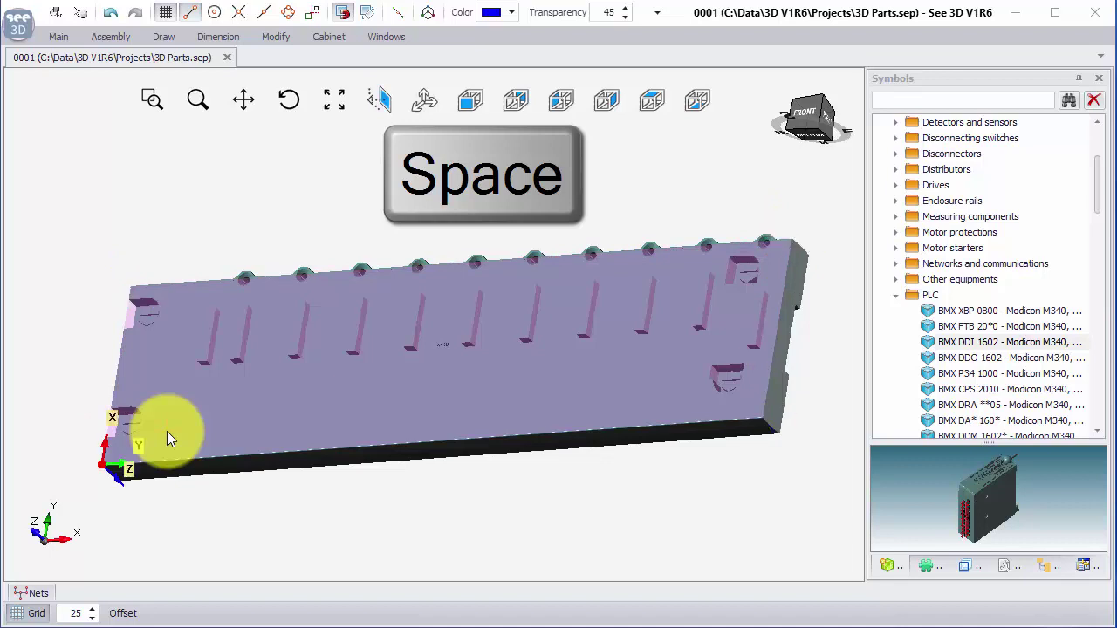
{"action": "key", "text": "space"}
{"action": "key", "text": "space"}
{"action": "key", "text": "space"}
{"action": "key", "text": "space"}
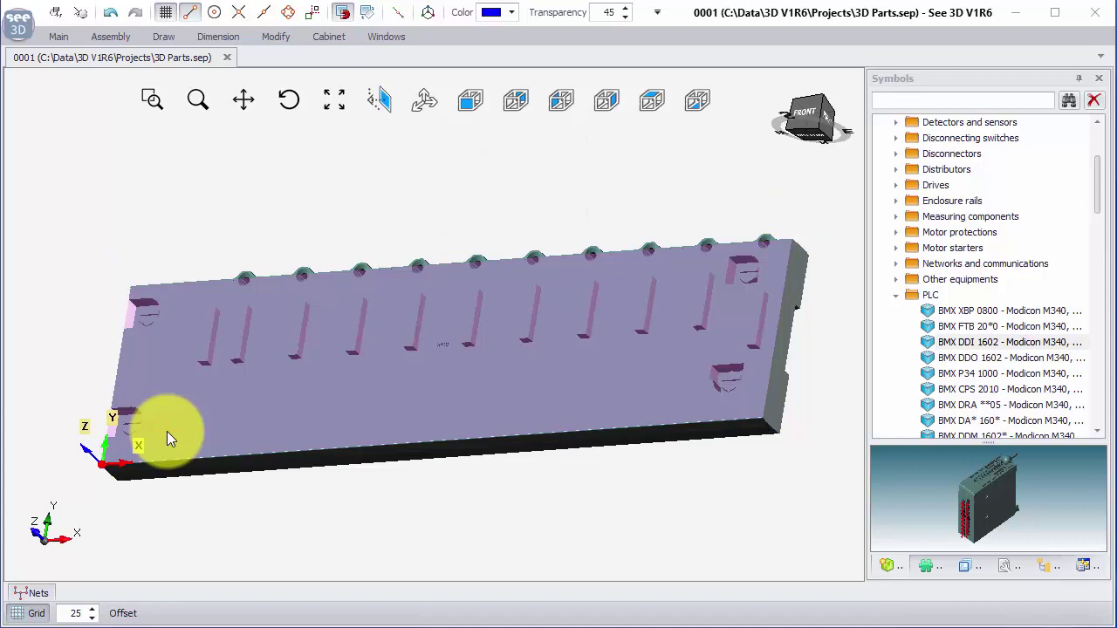
- Accept the new plane's orientation on the rack's front face and name the plane -Chassis#TopMounting
{"action": "left_click", "coordinate": [166, 431]}
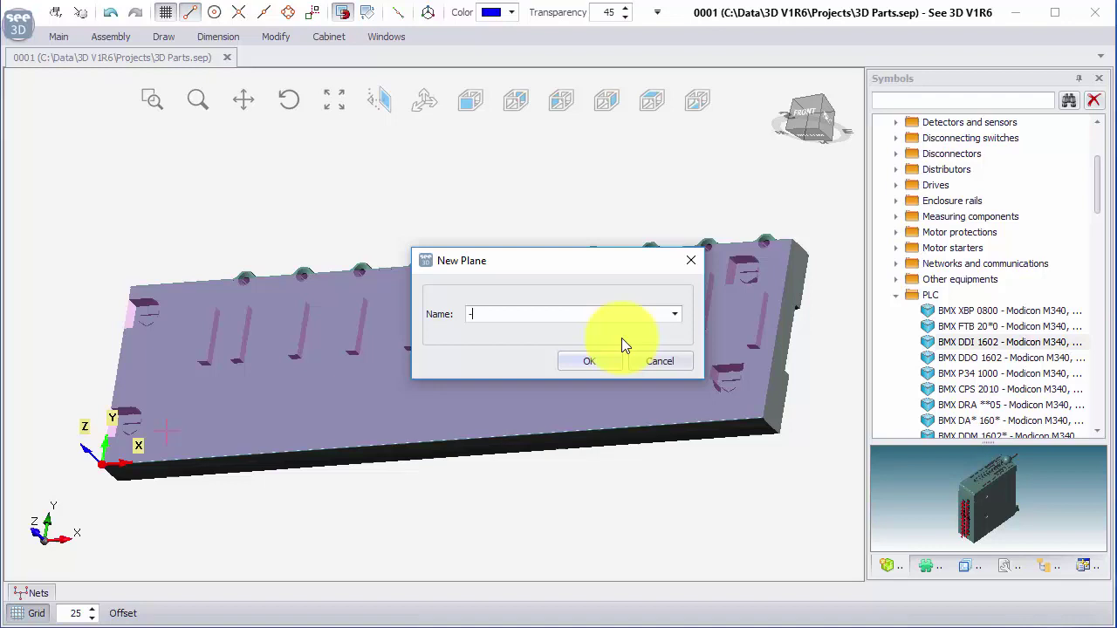
{"action": "type", "text": "-Chassis #TopMounting"}
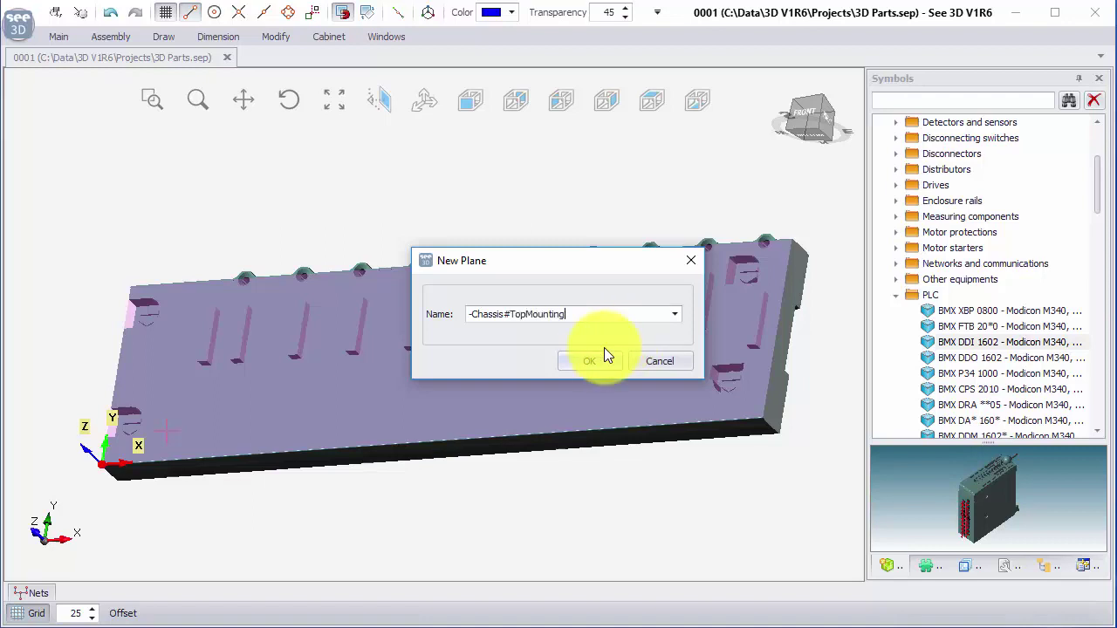
{"action": "left_click", "coordinate": [591, 366]}
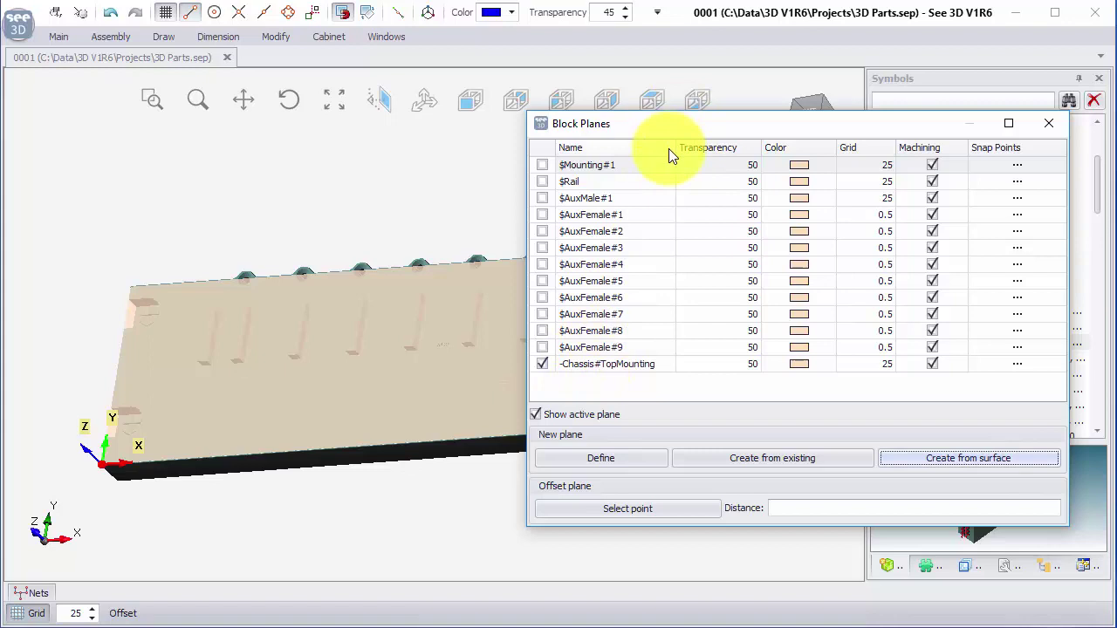
- Open the snap points of the -Chassis#TopMounting plane and limit object snapping to circle centres only
{"action": "left_click_drag", "start_coordinate": [687, 131], "coordinate": [559, 122]}
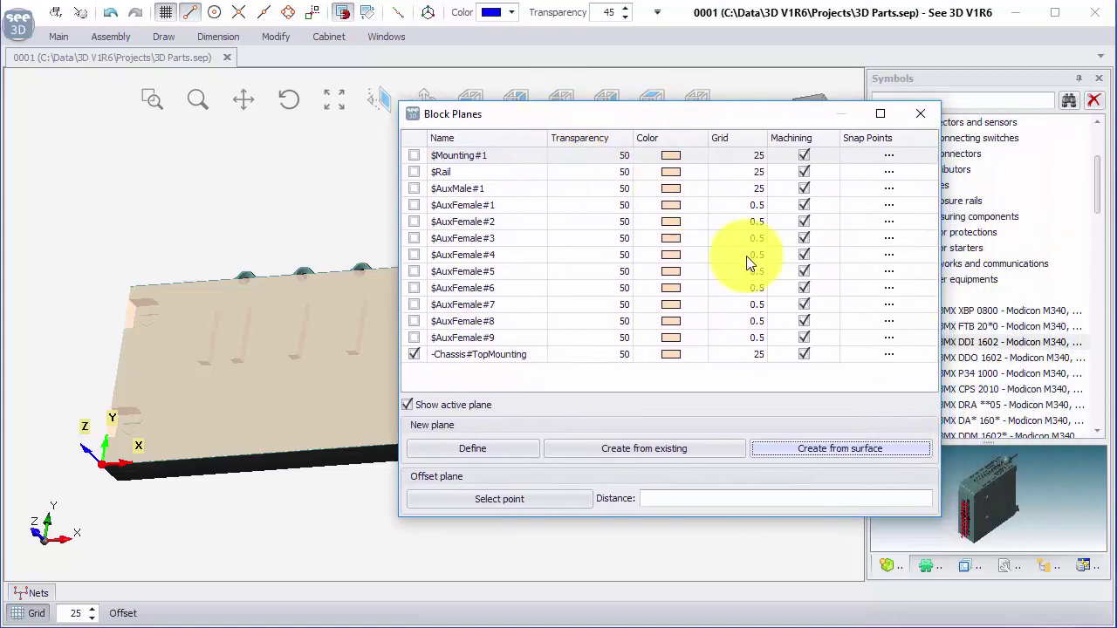
{"action": "left_click", "coordinate": [888, 354]}
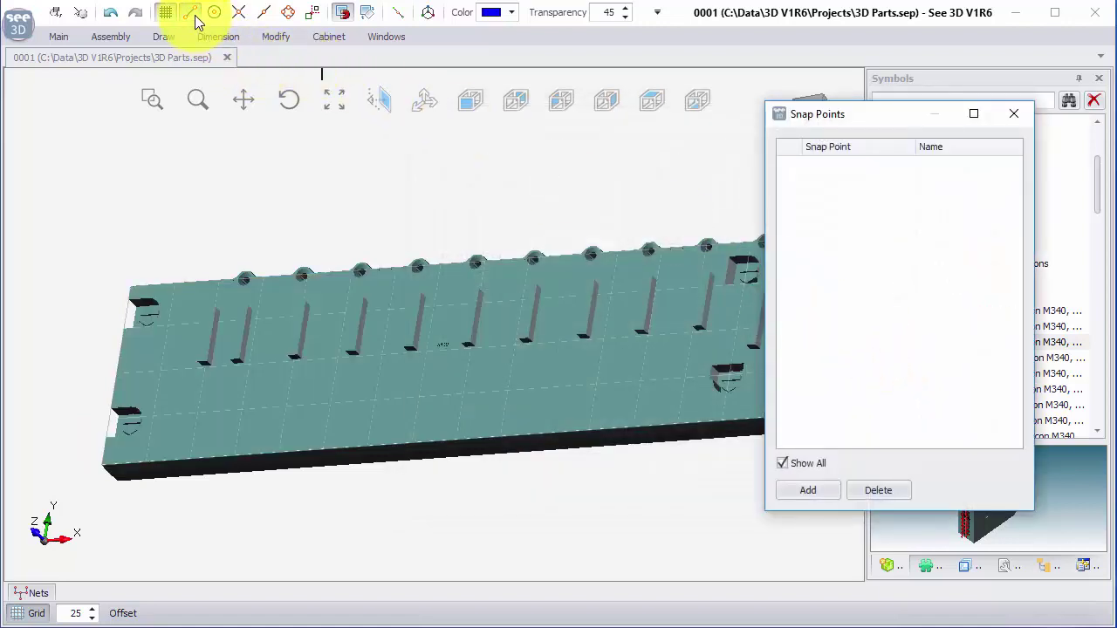
{"action": "left_click", "coordinate": [167, 12]}
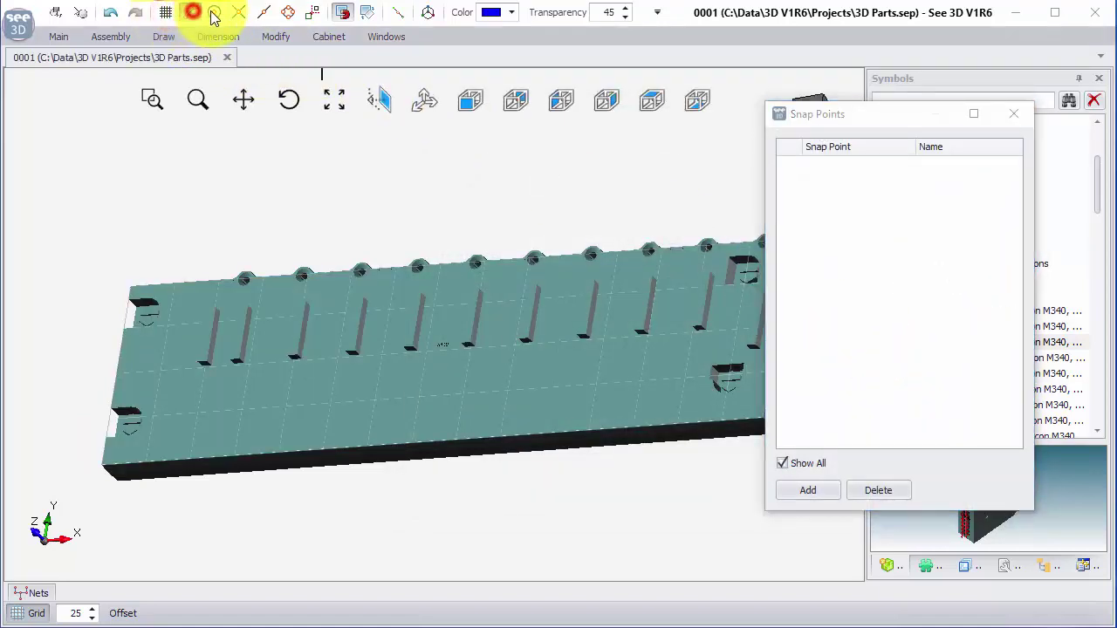
{"action": "left_click", "coordinate": [214, 12]}
- Add snap points at the centres of the first five screw holes along the rack's upper edge, starting from the left
{"action": "scroll", "coordinate": [248, 279], "scroll_direction": "up", "scroll_amount": 3}
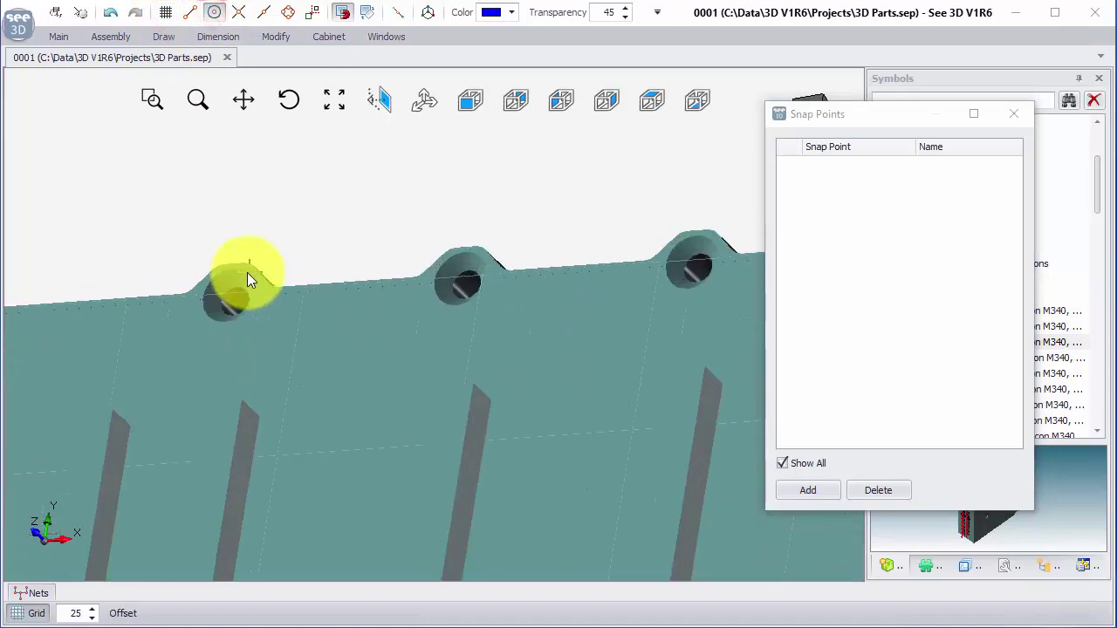
{"action": "left_click", "coordinate": [807, 494]}
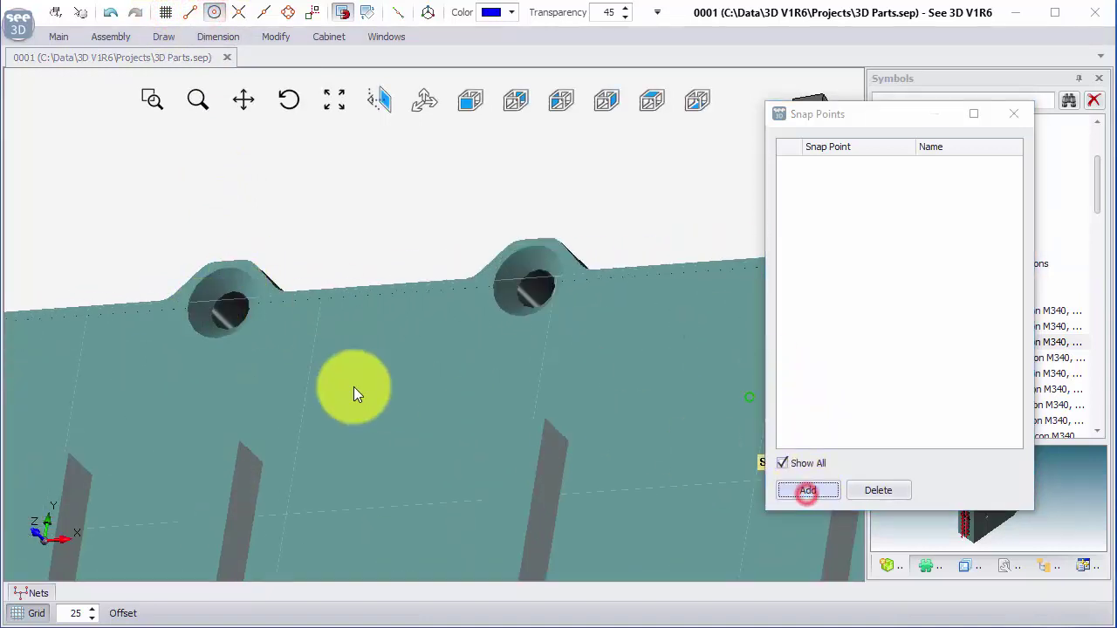
{"action": "left_click", "coordinate": [207, 316]}
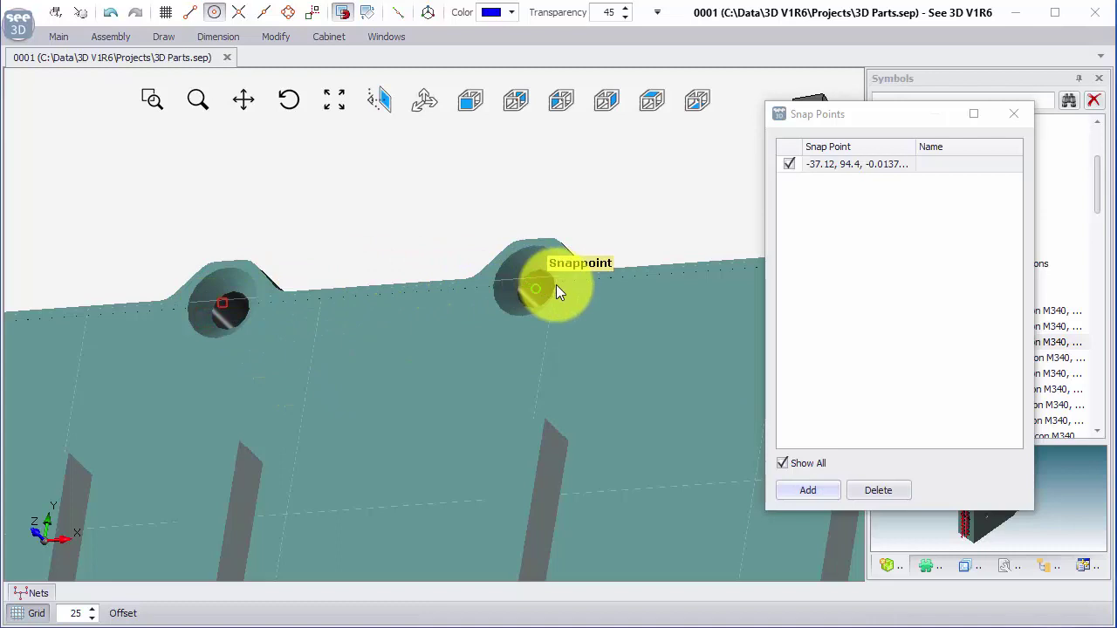
{"action": "left_click", "coordinate": [520, 288]}
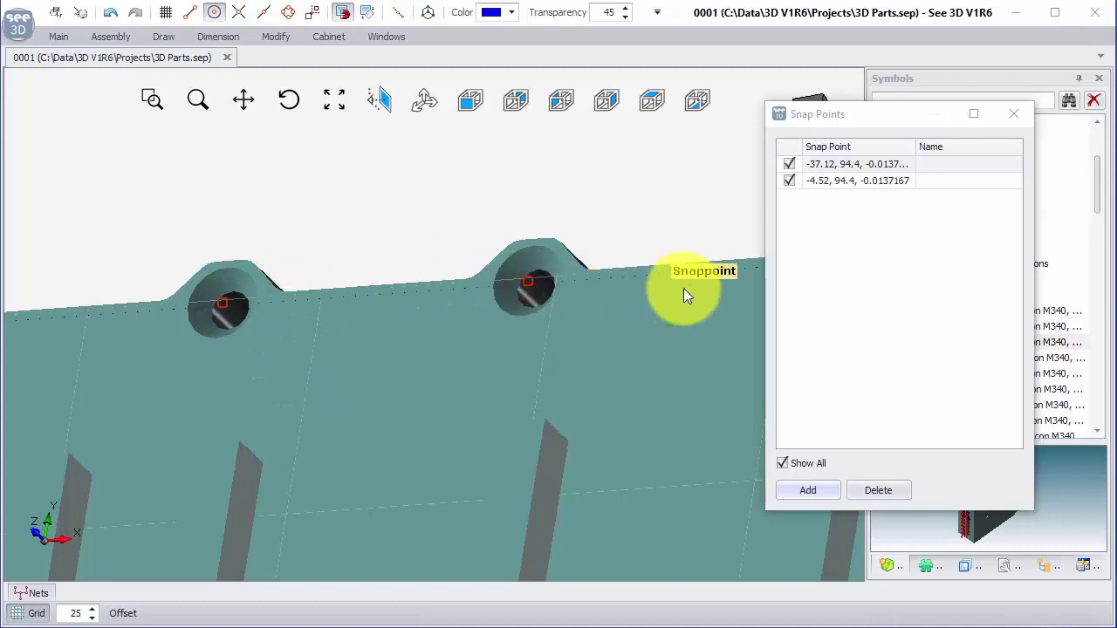
{"action": "middle_click_drag", "start_coordinate": [610, 286], "coordinate": [194, 291]}
{"action": "left_click", "coordinate": [406, 273]}
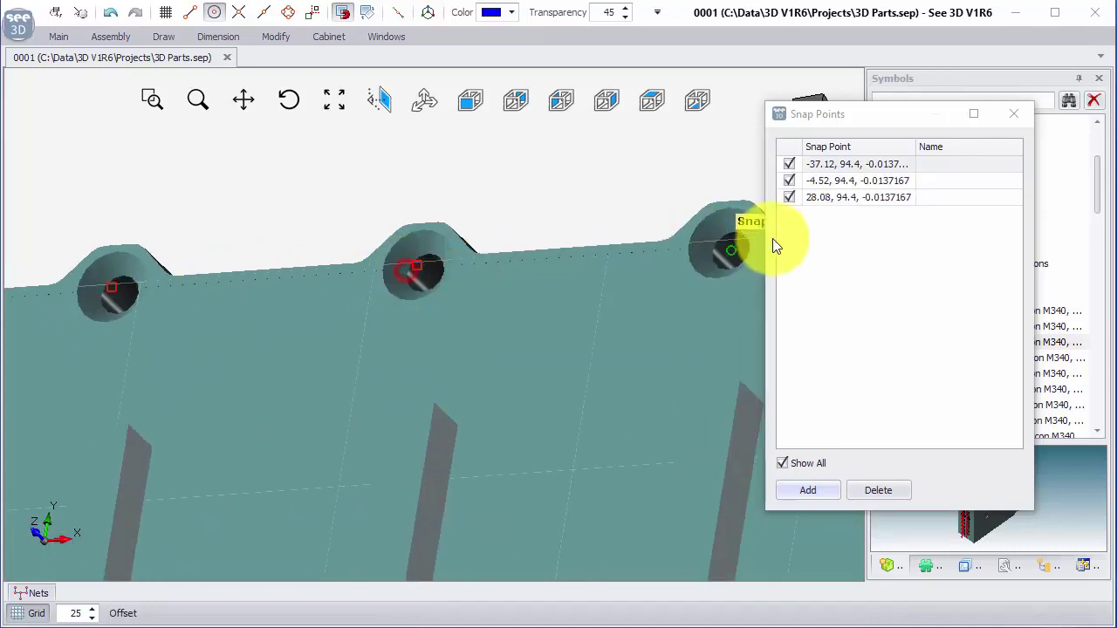
{"action": "left_click", "coordinate": [721, 254]}
{"action": "middle_click_drag", "start_coordinate": [724, 282], "coordinate": [198, 314]}
{"action": "left_click", "coordinate": [499, 264]}
- Add snap points at the centres of the remaining five screw holes, and finish editing the rack's snap points and block planes
{"action": "scroll", "coordinate": [572, 311], "scroll_direction": "down", "scroll_amount": 3}
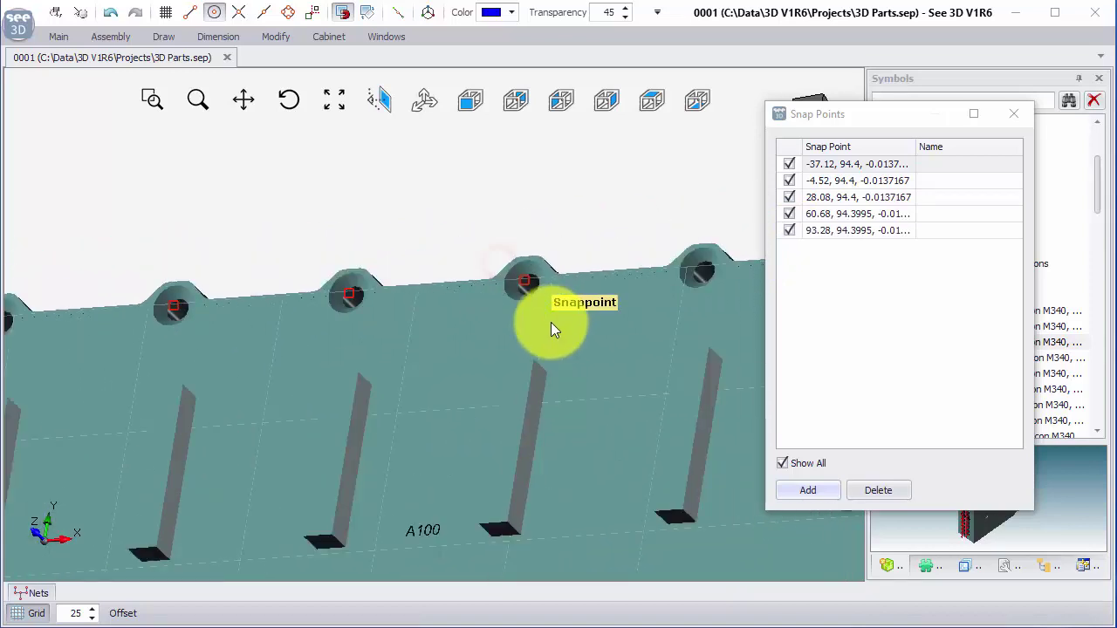
{"action": "middle_click_drag", "start_coordinate": [588, 319], "coordinate": [374, 324]}
{"action": "left_click", "coordinate": [446, 289]}
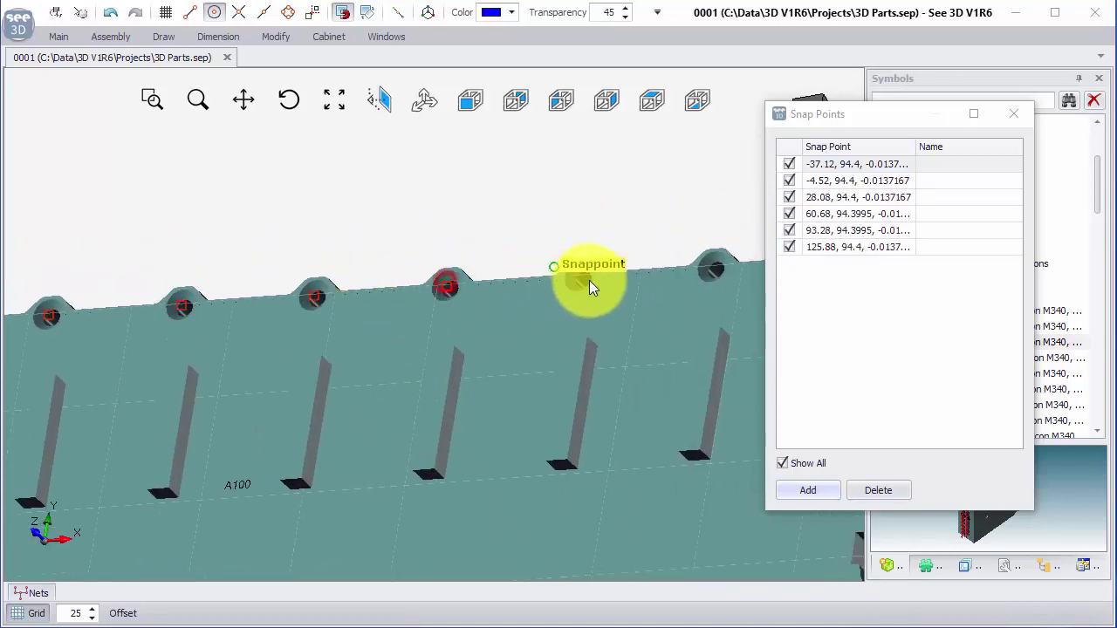
{"action": "left_click", "coordinate": [583, 281]}
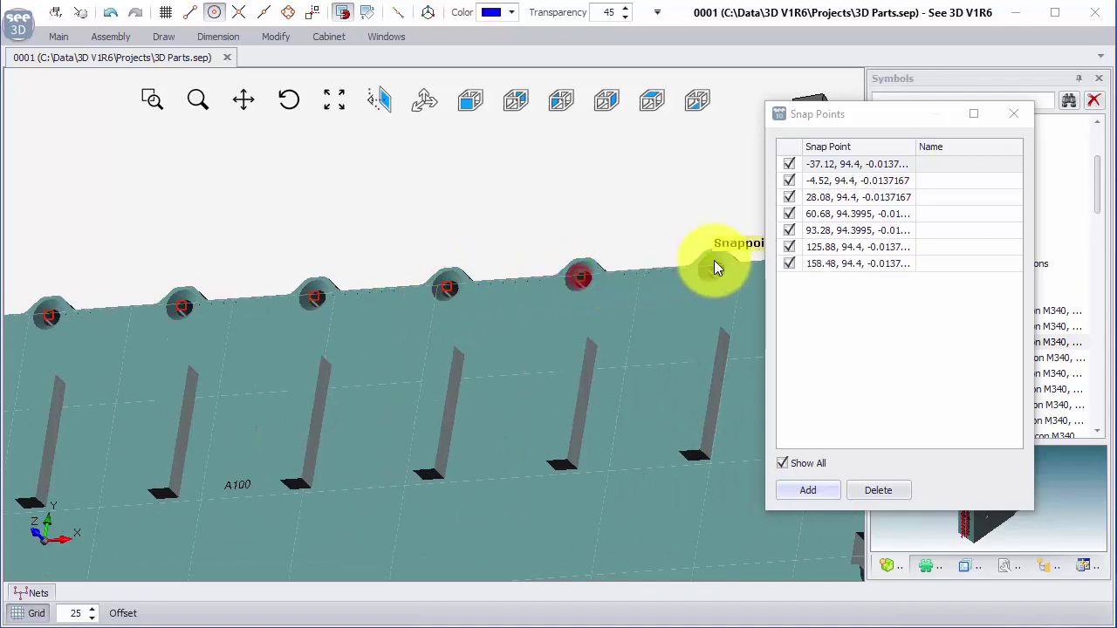
{"action": "left_click", "coordinate": [711, 271]}
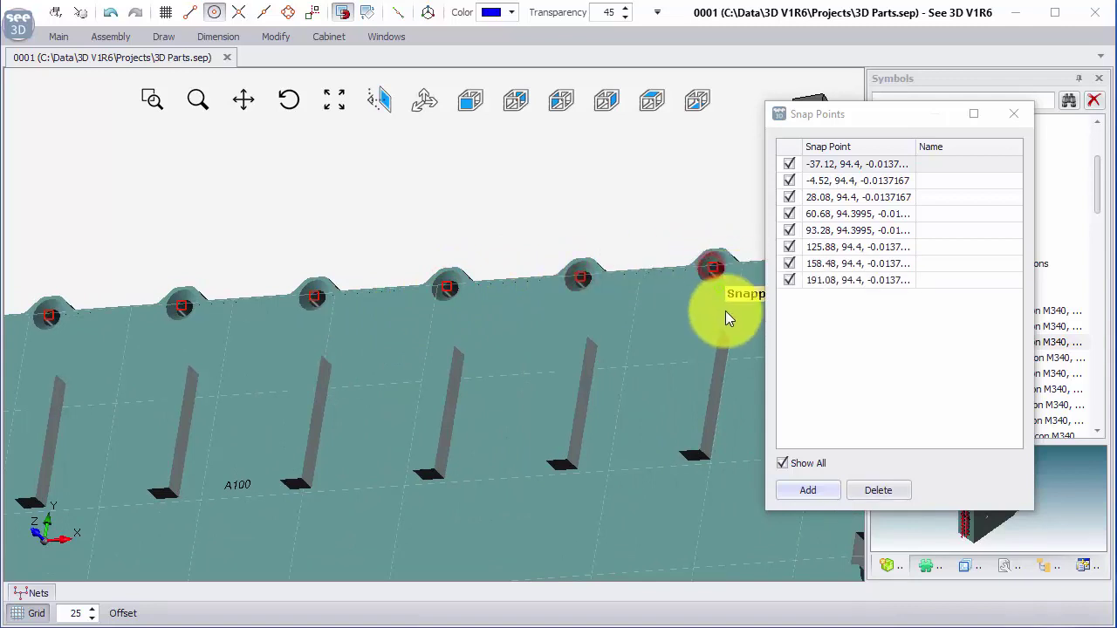
{"action": "middle_click_drag", "start_coordinate": [727, 316], "coordinate": [267, 334]}
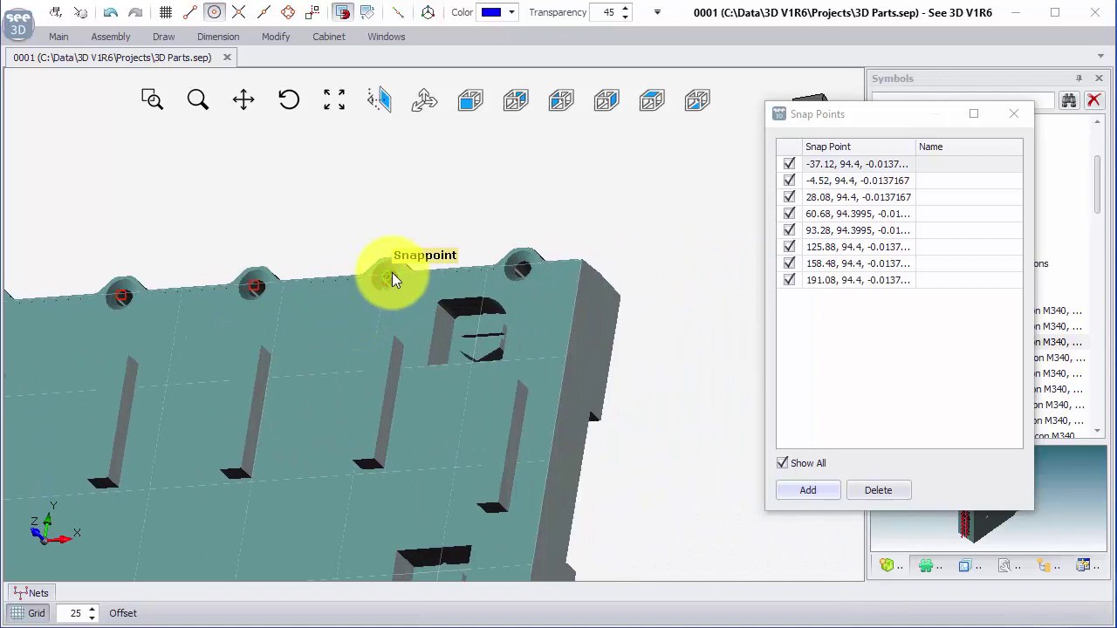
{"action": "left_click", "coordinate": [388, 277]}
{"action": "left_click", "coordinate": [521, 269]}
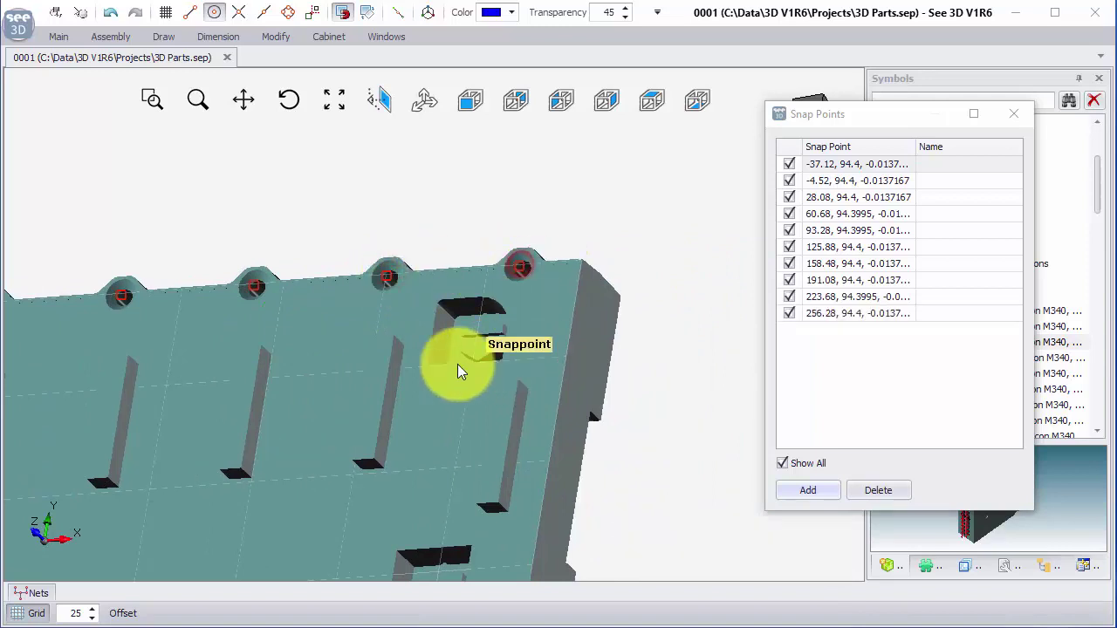
{"action": "scroll", "coordinate": [427, 362], "scroll_direction": "down", "scroll_amount": 5}
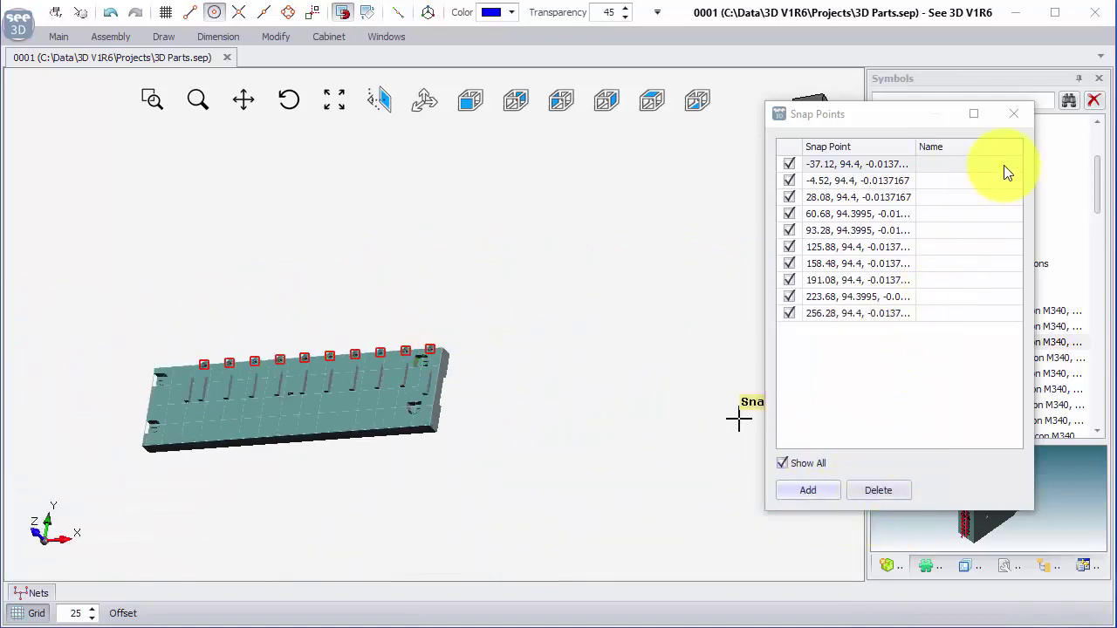
{"action": "left_click", "coordinate": [1015, 113]}
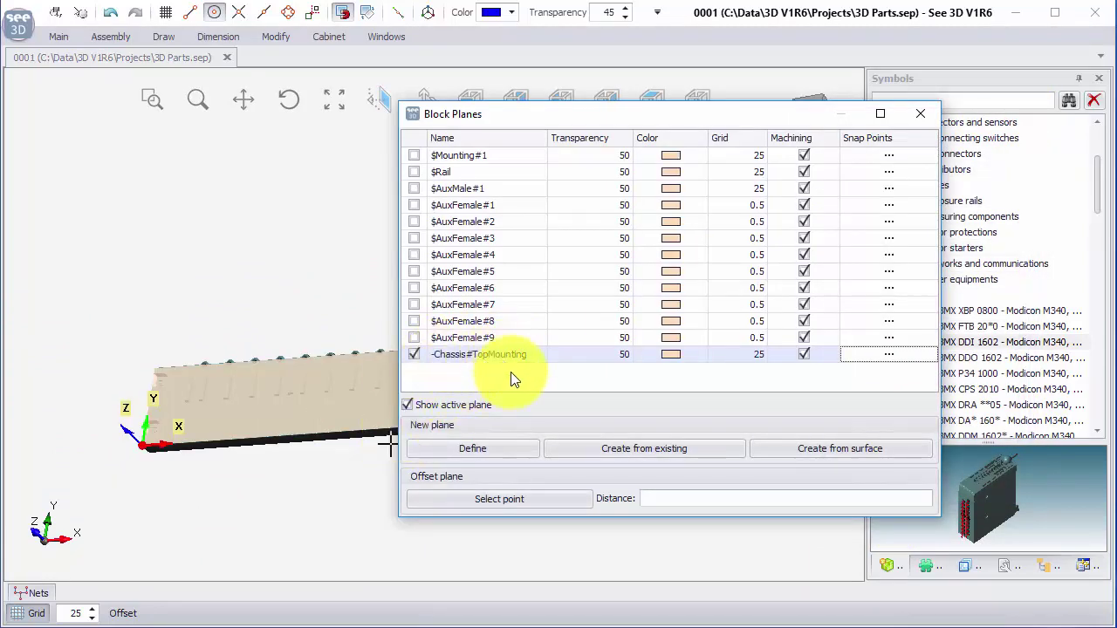
{"action": "left_click", "coordinate": [924, 115]}
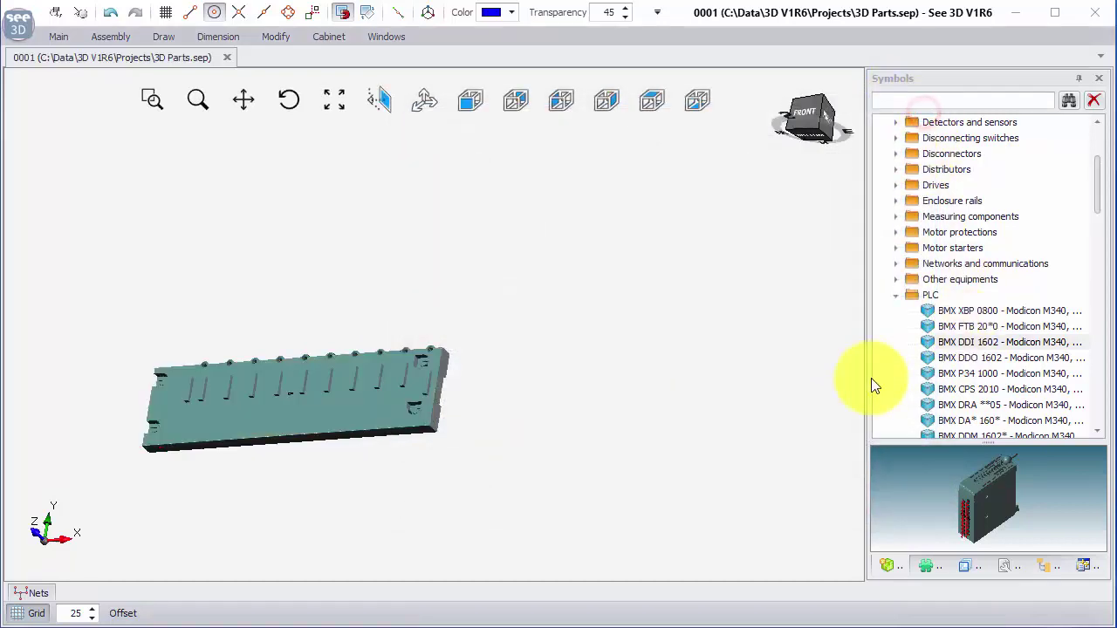
- Place one BMX DDI 1602 module in the empty space to the right of the rack and end the insertion
{"action": "left_click", "coordinate": [981, 342]}
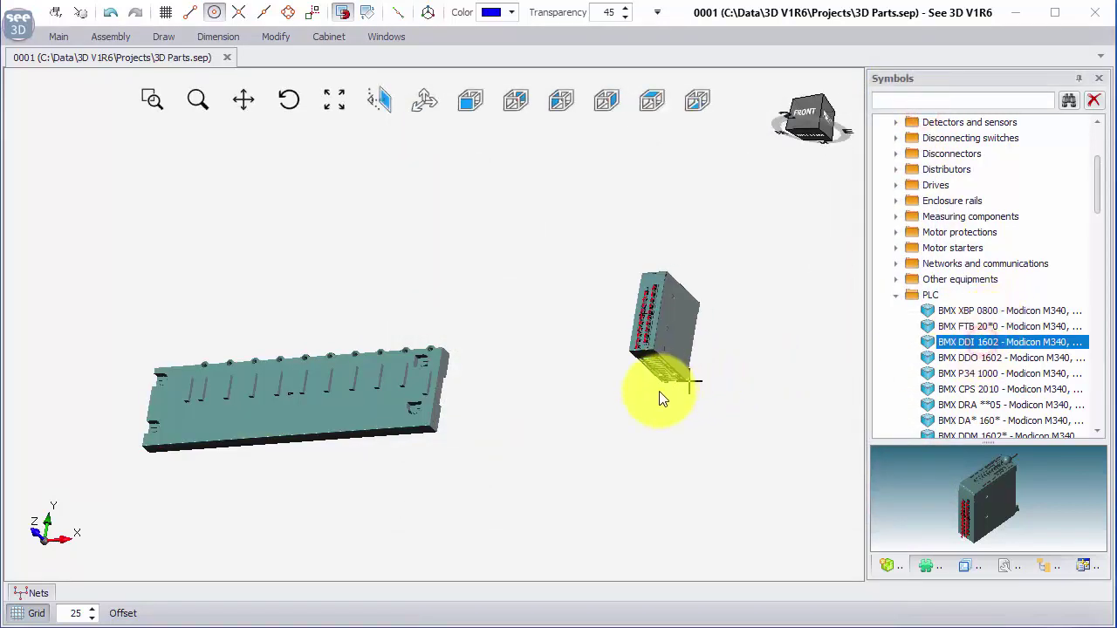
{"action": "left_click", "coordinate": [630, 397]}
{"action": "key", "text": "Escape"}
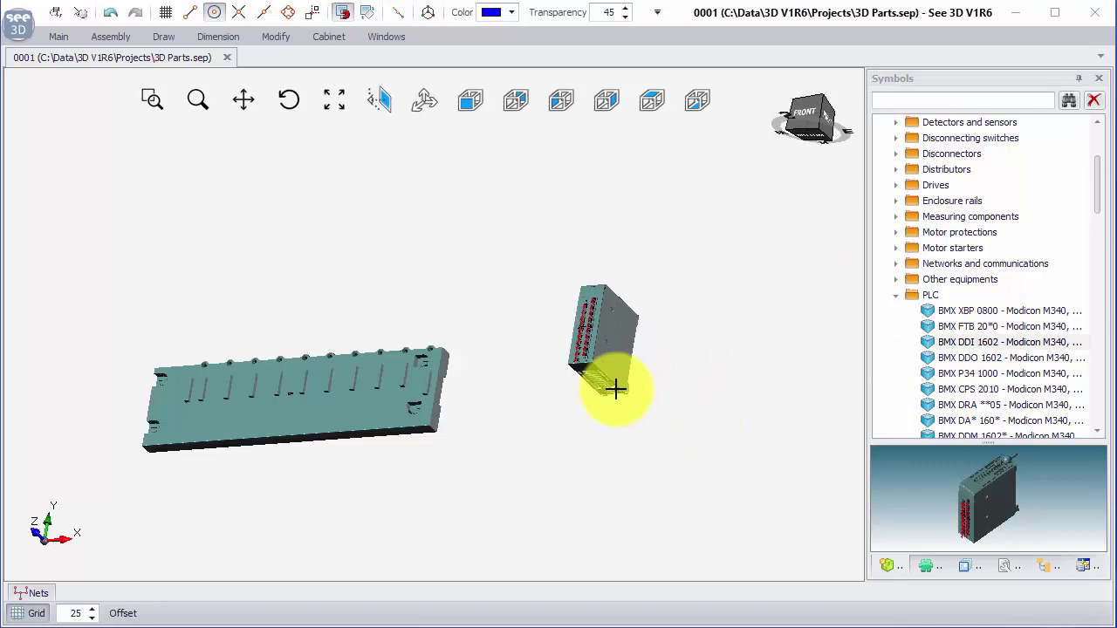
- Open the block planes of the placed BMX DDI 1602 module and start creating a plane from its rear surface
{"action": "middle_click_drag", "start_coordinate": [592, 341], "coordinate": [359, 217]}
{"action": "scroll", "coordinate": [614, 365], "scroll_direction": "up", "scroll_amount": 5}
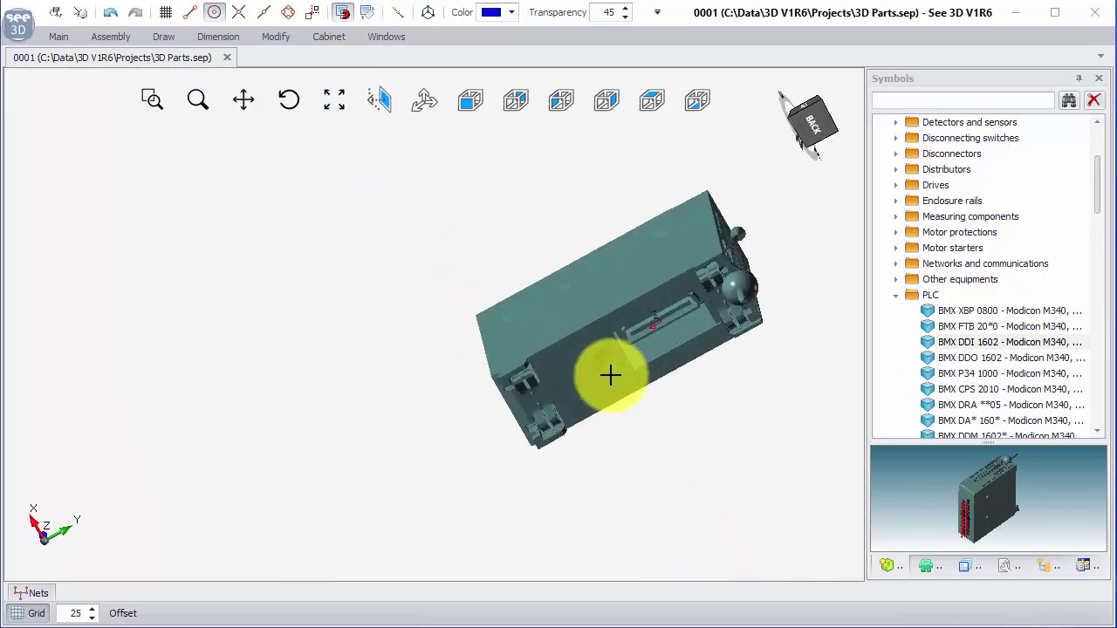
{"action": "mouse_move", "coordinate": [593, 392]}
{"action": "middle_mouse_down"}
{"action": "mouse_move", "coordinate": [615, 373]}
{"action": "mouse_move", "coordinate": [600, 375]}
{"action": "middle_mouse_up"}
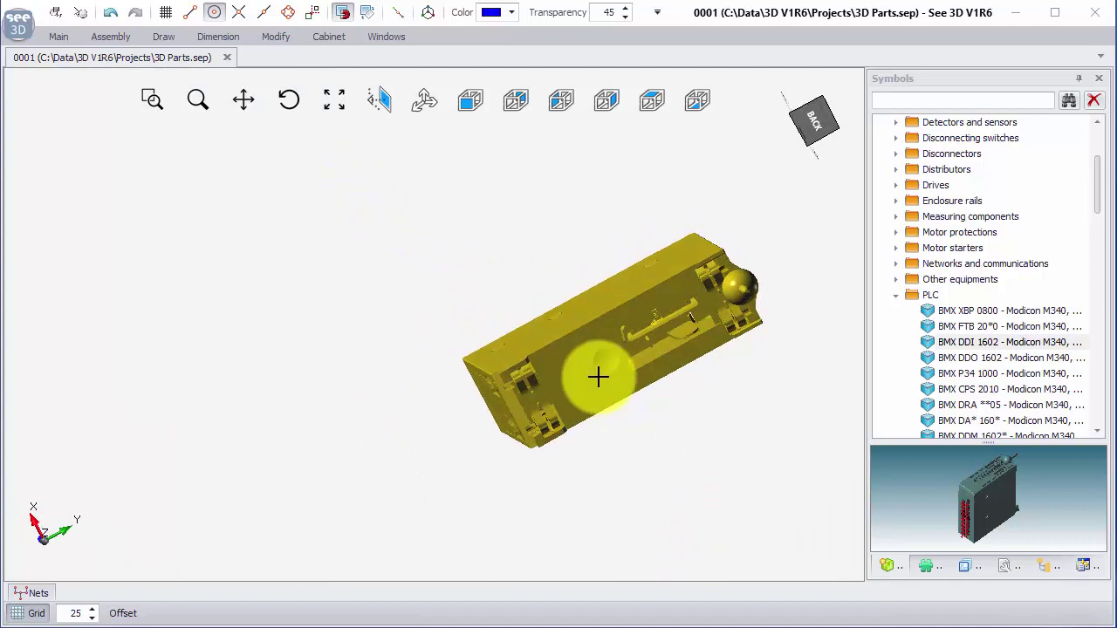
{"action": "right_click", "coordinate": [586, 383]}
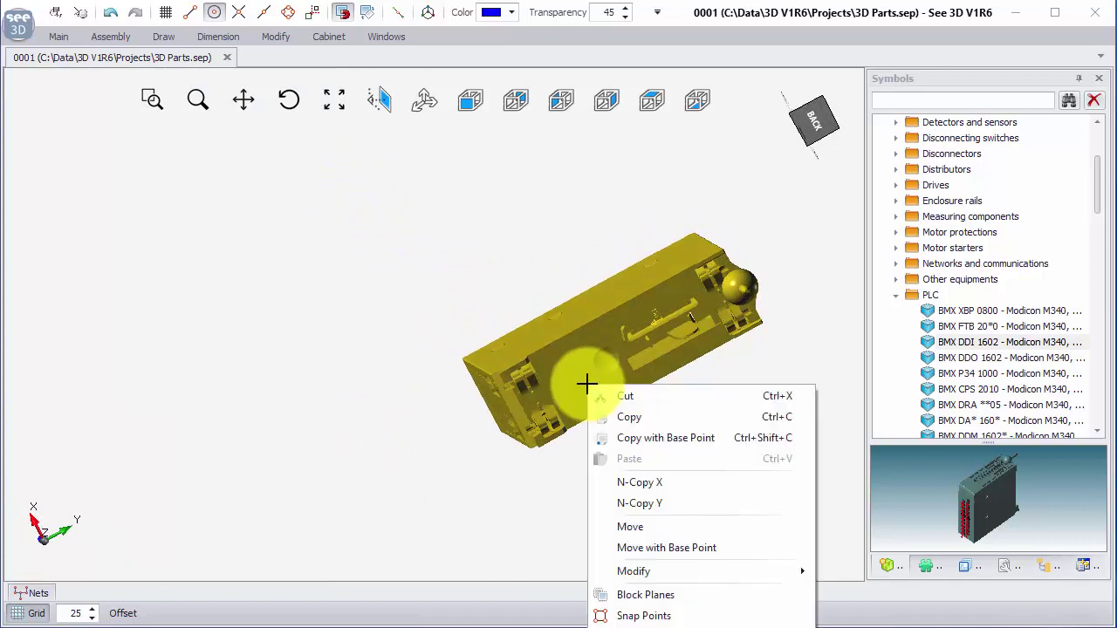
{"action": "left_click", "coordinate": [661, 596]}
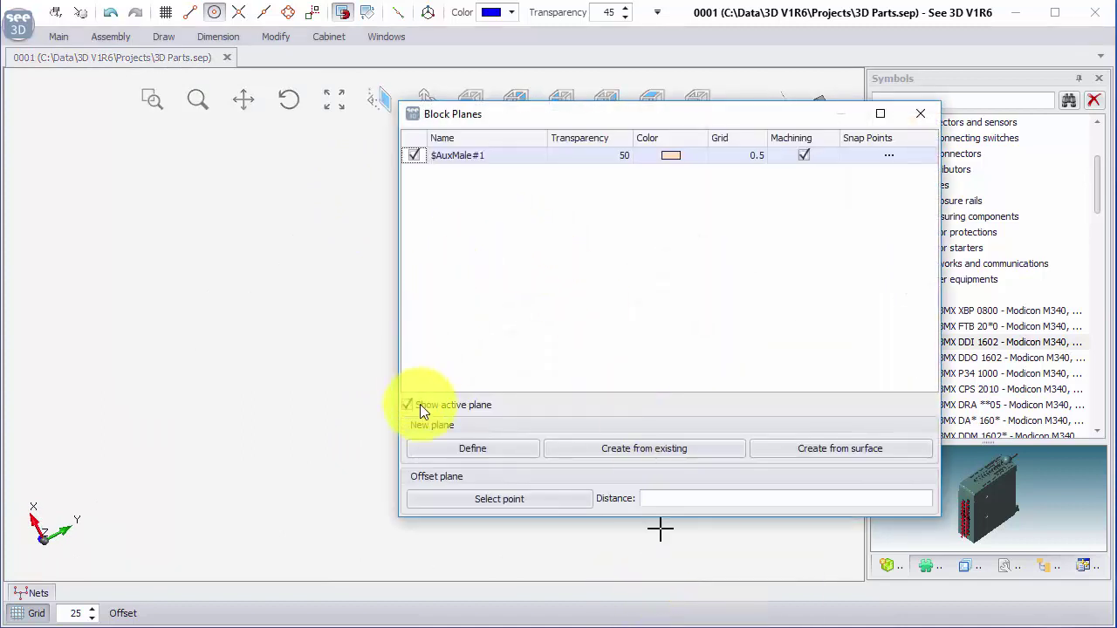
{"action": "left_click", "coordinate": [821, 448]}
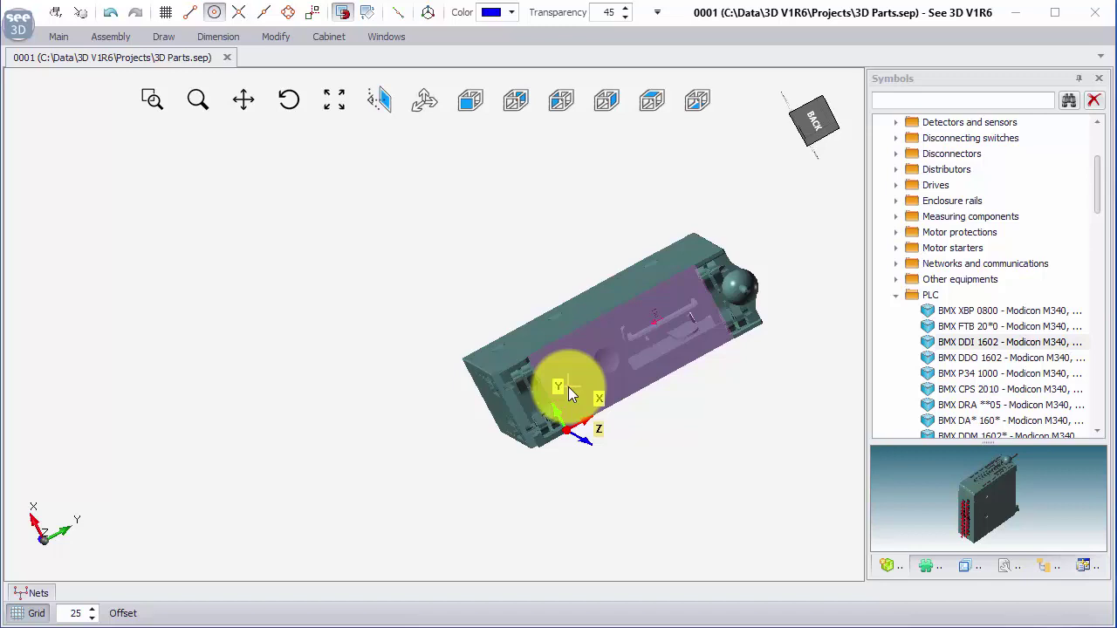
- Orient the rear plane with X along its short edge and Y along its long edge, and name it +Chassis#matingside
{"action": "key", "text": "Tab"}
{"action": "key", "text": "Tab"}
{"action": "key", "text": "Tab"}
{"action": "key", "text": "Tab"}
{"action": "left_click", "coordinate": [569, 387]}
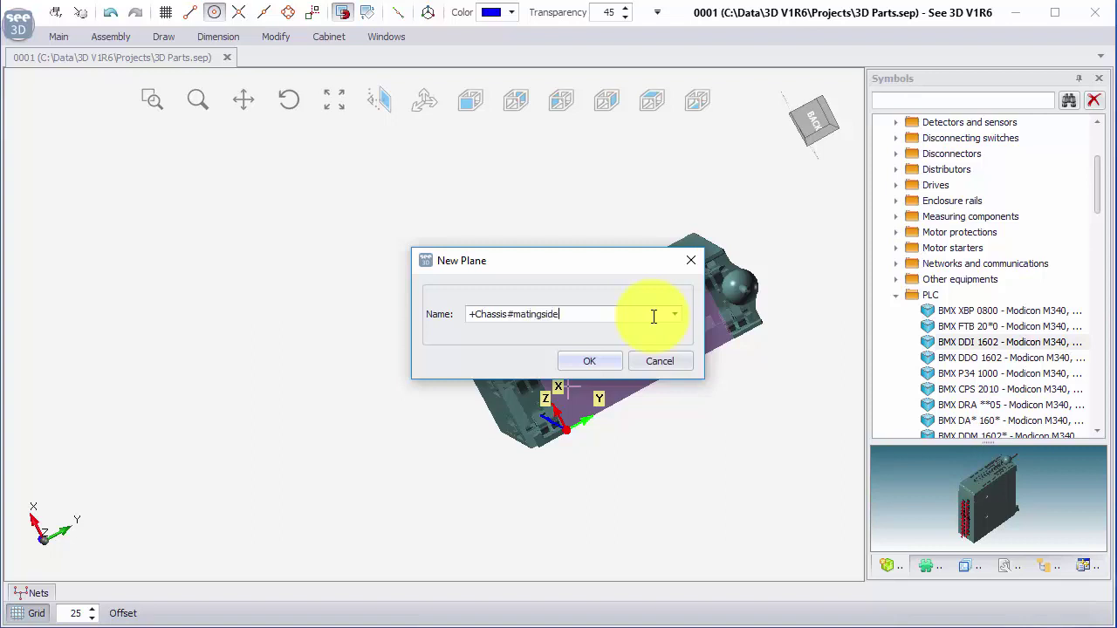
{"action": "left_click", "coordinate": [593, 362]}
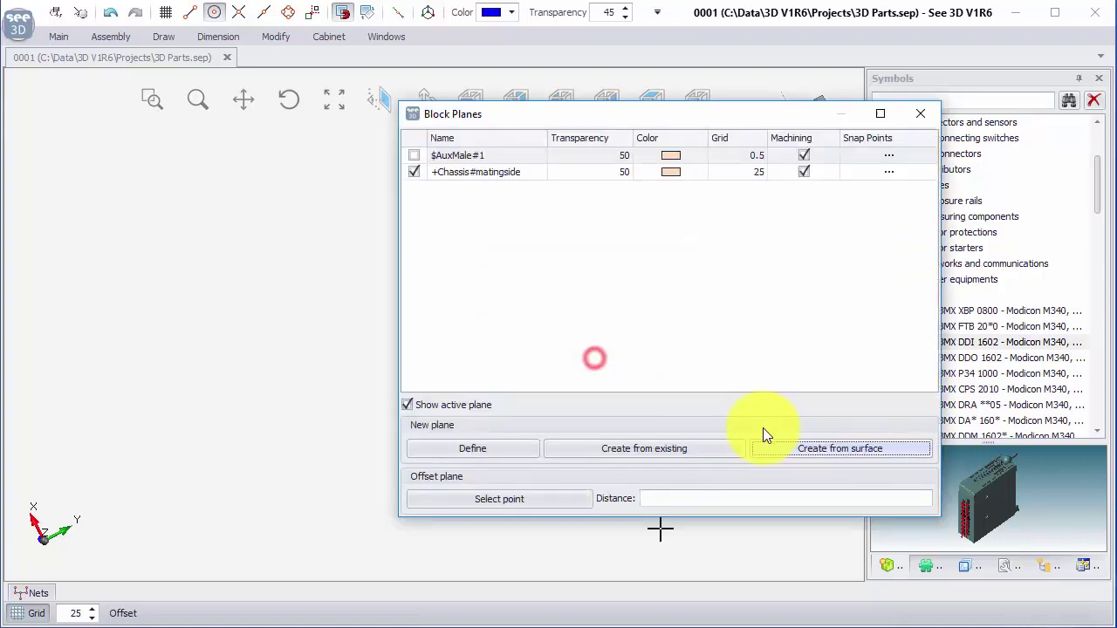
- Open the snap points of the +Chassis#matingside plane and start adding one at the module's mounting screw
{"action": "left_click", "coordinate": [889, 171]}
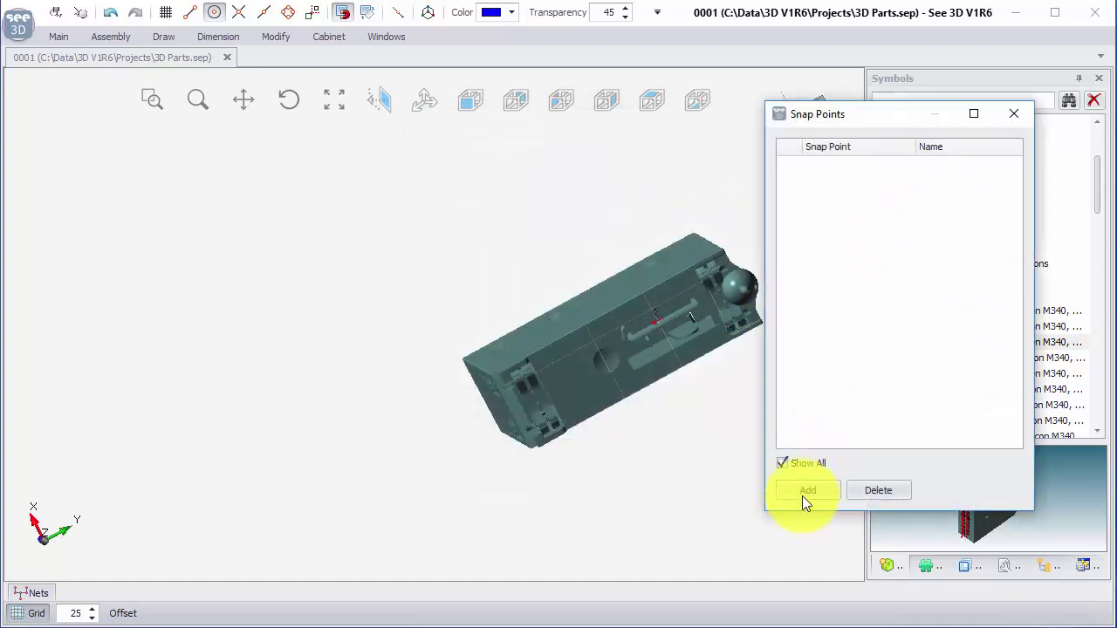
{"action": "left_click", "coordinate": [805, 492]}
{"action": "middle_click_drag", "start_coordinate": [734, 291], "coordinate": [477, 309]}
{"action": "scroll", "coordinate": [476, 309], "scroll_direction": "up", "scroll_amount": 8}
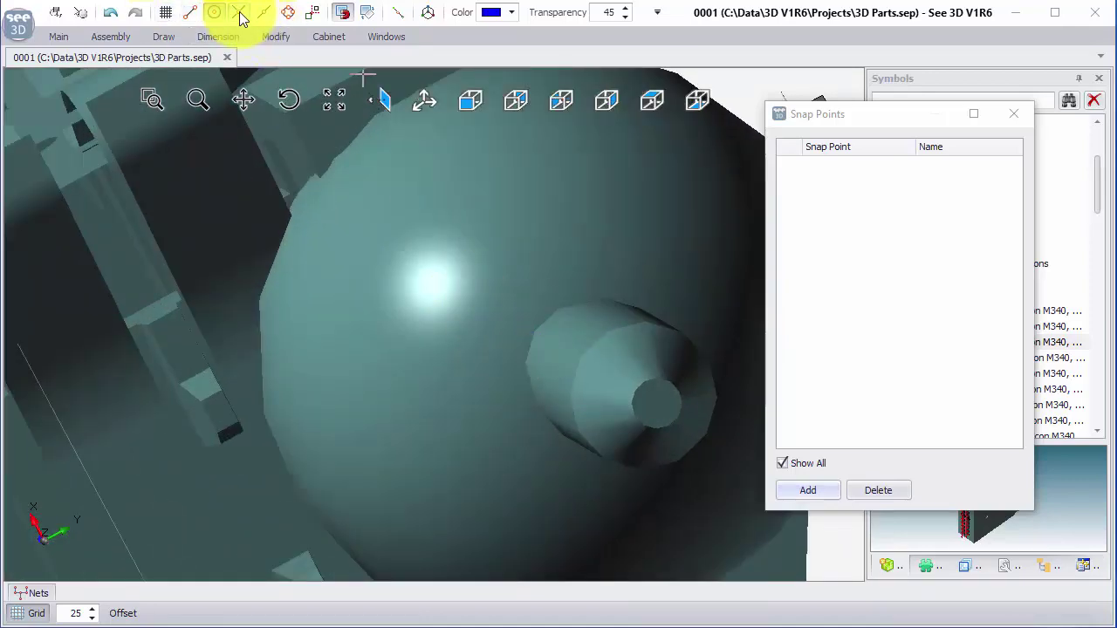
- Place the snap point midway between two opposite points at the base of the mounting screw's pin, and finish editing the module's block planes
{"action": "left_click", "coordinate": [191, 14]}
{"action": "left_click", "coordinate": [399, 15]}
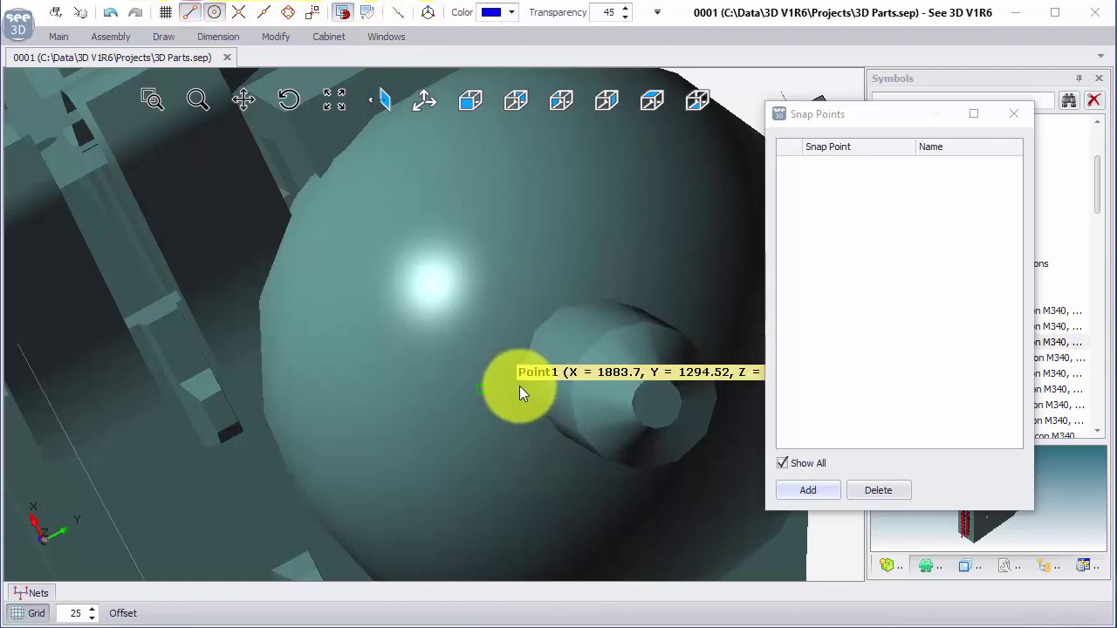
{"action": "middle_click_drag", "start_coordinate": [529, 382], "coordinate": [553, 377]}
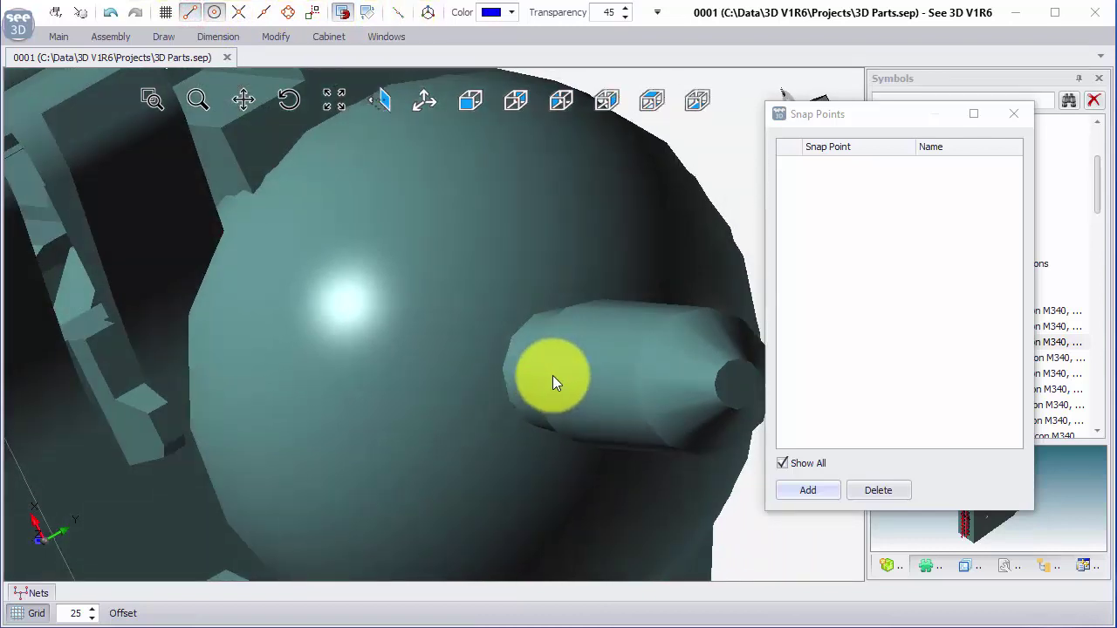
{"action": "left_click", "coordinate": [507, 368]}
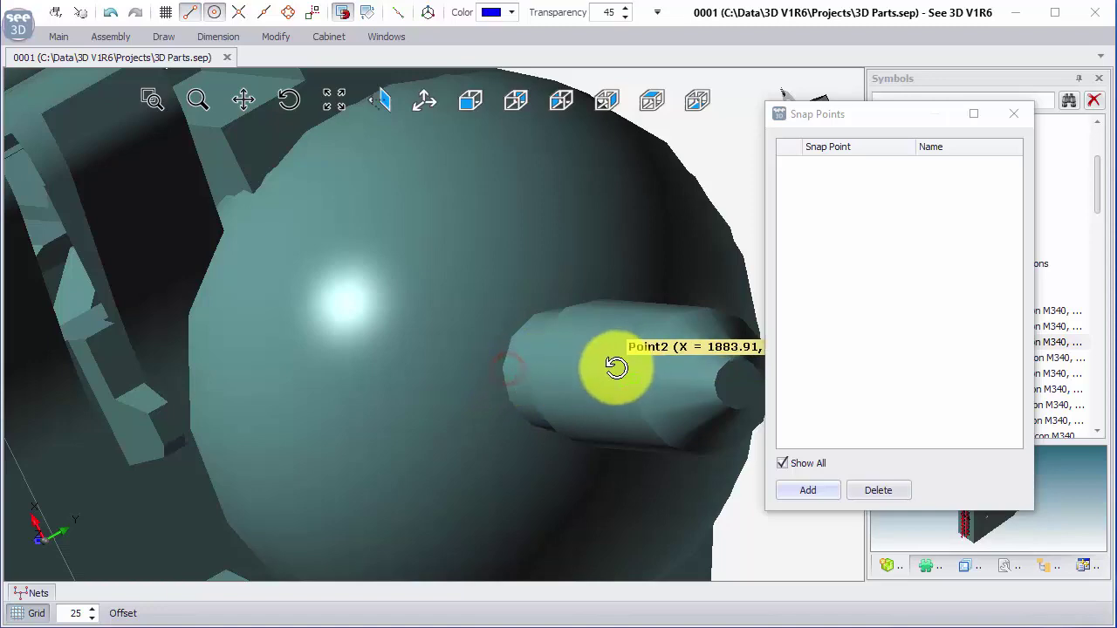
{"action": "middle_click_drag", "start_coordinate": [617, 368], "coordinate": [518, 390]}
{"action": "middle_click_drag", "start_coordinate": [429, 331], "coordinate": [591, 411]}
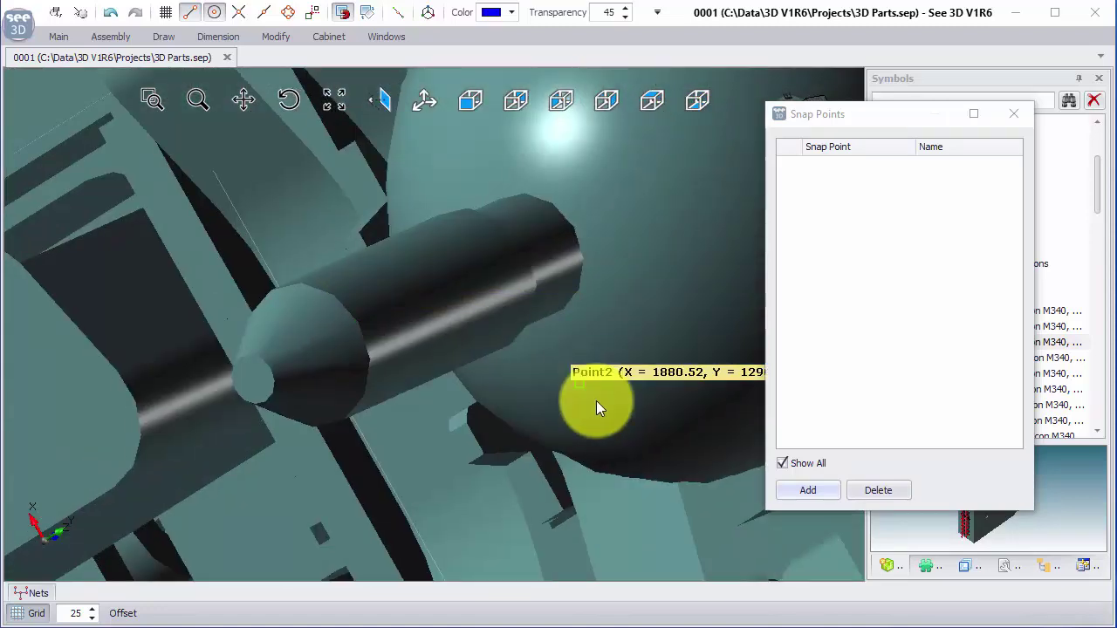
{"action": "left_click", "coordinate": [543, 265]}
{"action": "middle_click_drag", "start_coordinate": [650, 280], "coordinate": [753, 247]}
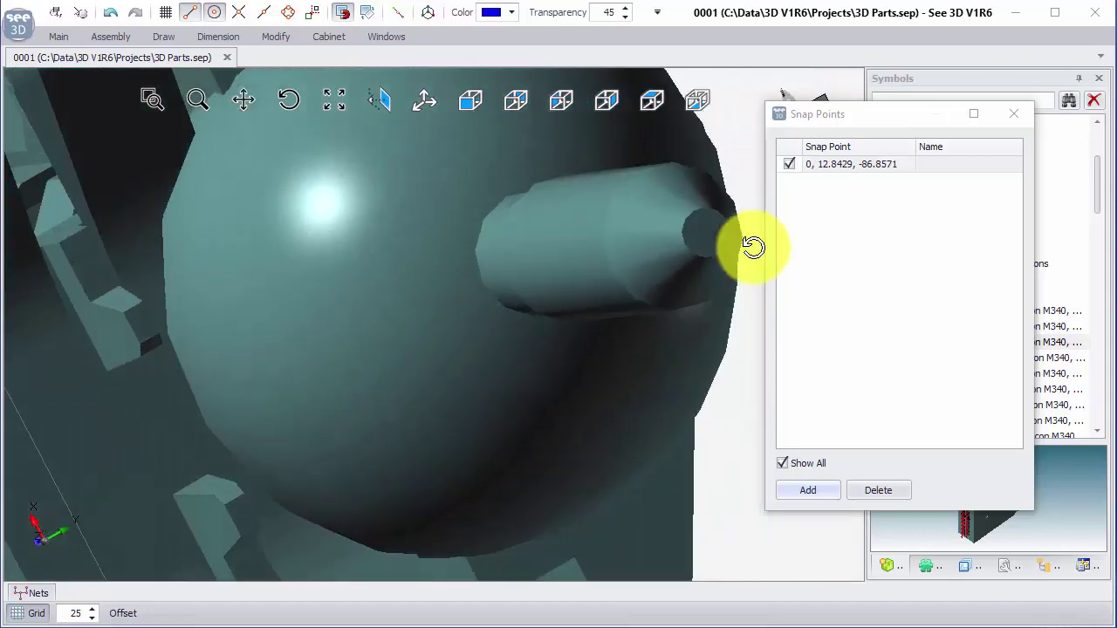
{"action": "scroll", "coordinate": [581, 343], "scroll_direction": "down", "scroll_amount": 3}
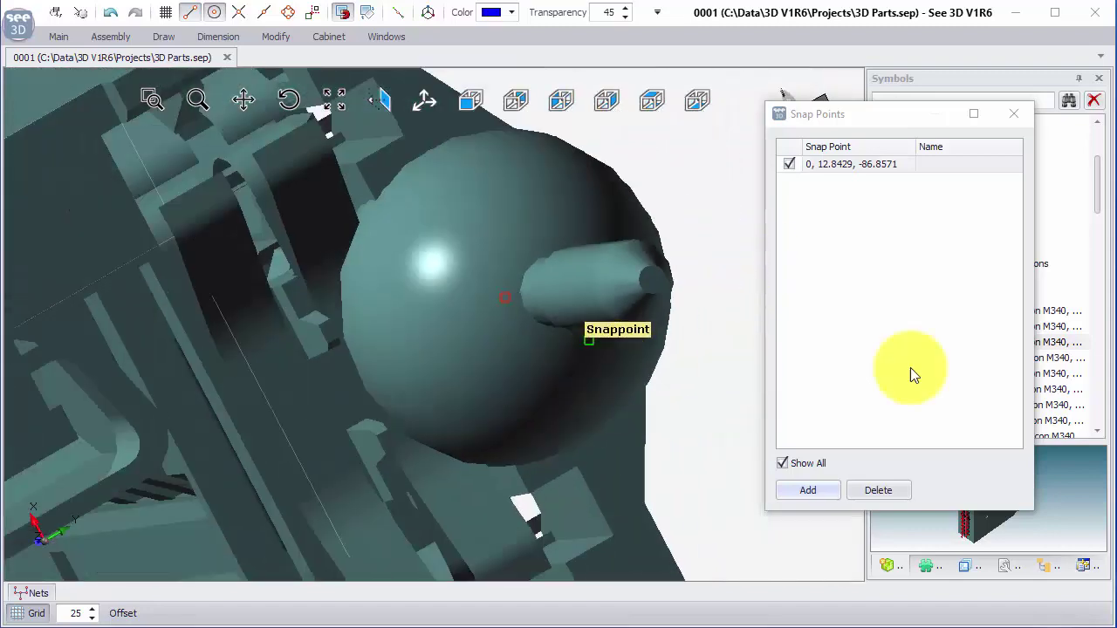
{"action": "left_click", "coordinate": [1023, 115]}
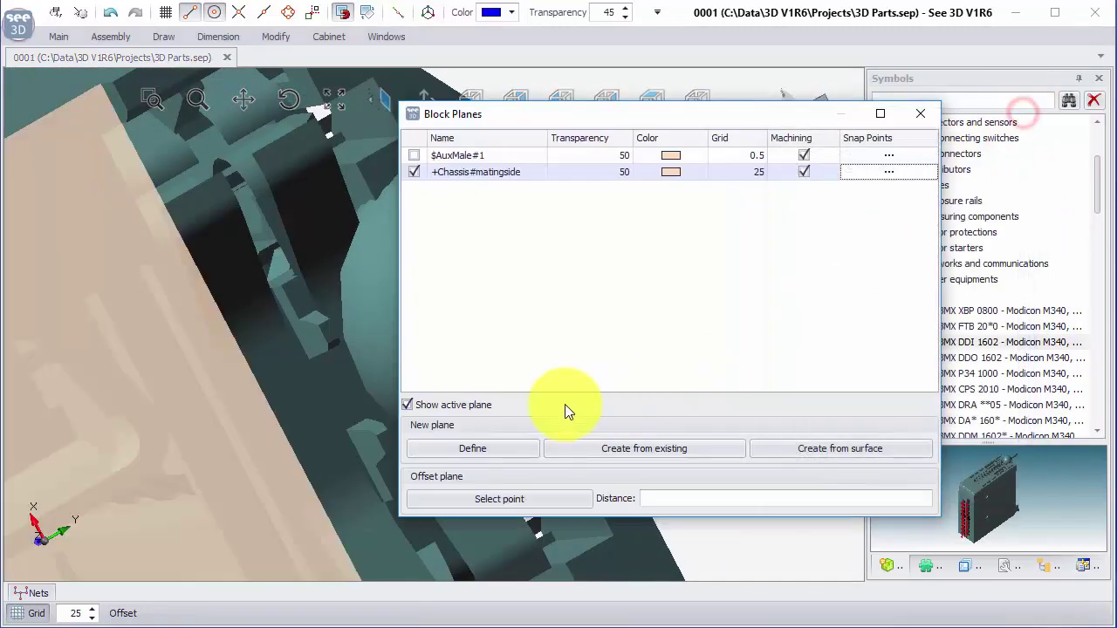
{"action": "left_click", "coordinate": [916, 116]}
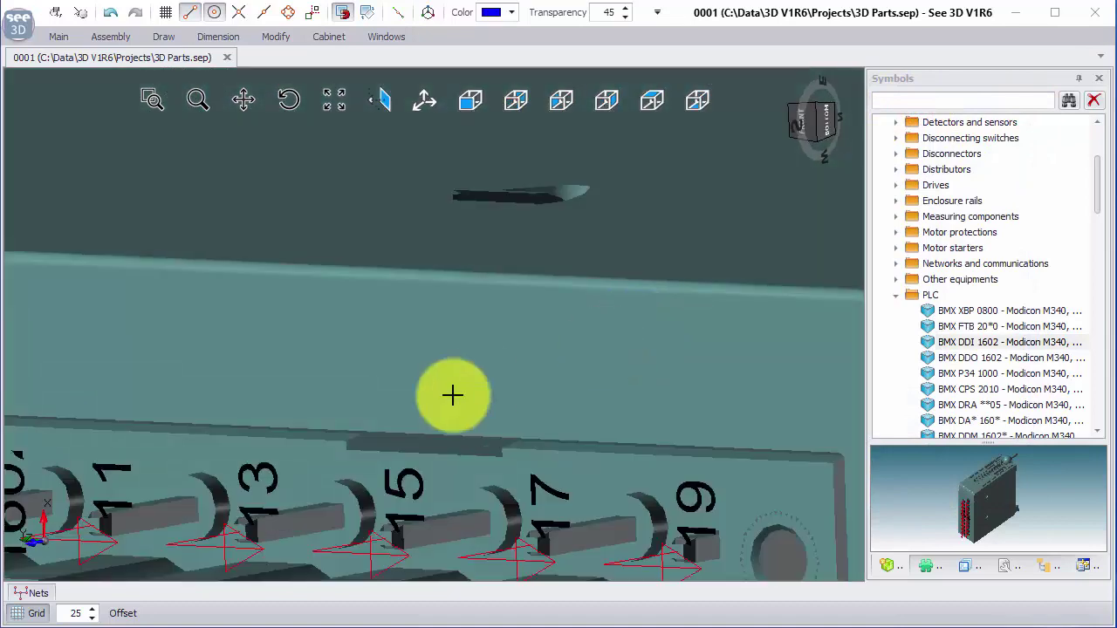
- Move the BMX DDI 1602 module onto the rack's chassis plane, snapping its screw to the fourth screw hole from the rack's left end
{"action": "scroll", "coordinate": [477, 403], "scroll_direction": "down", "scroll_amount": 5}
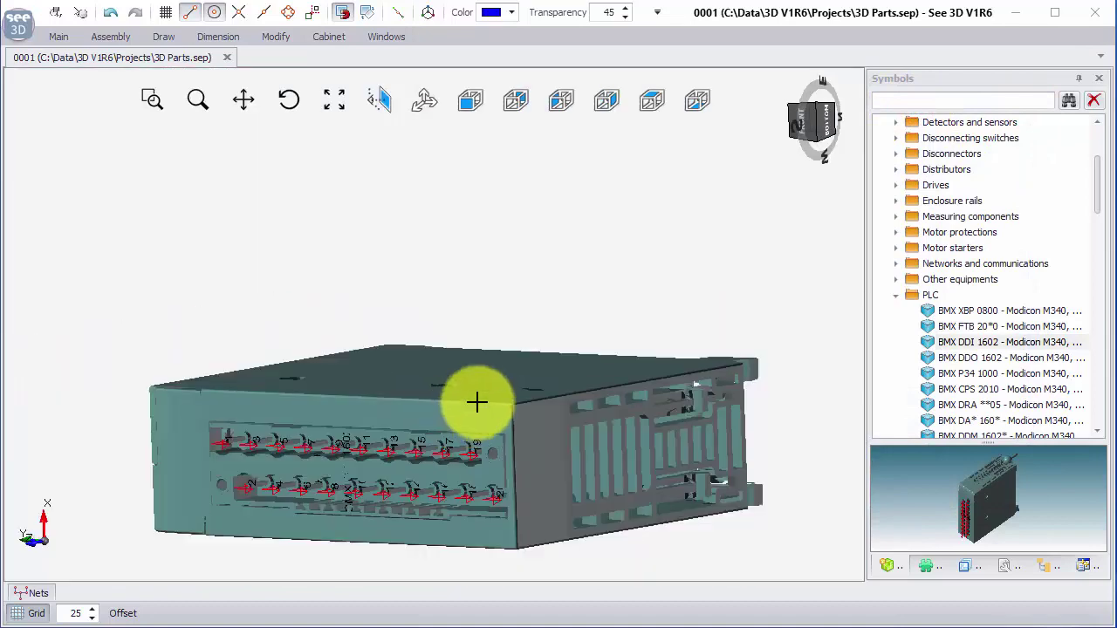
{"action": "scroll", "coordinate": [477, 402], "scroll_direction": "down", "scroll_amount": 4}
{"action": "left_click", "coordinate": [470, 99]}
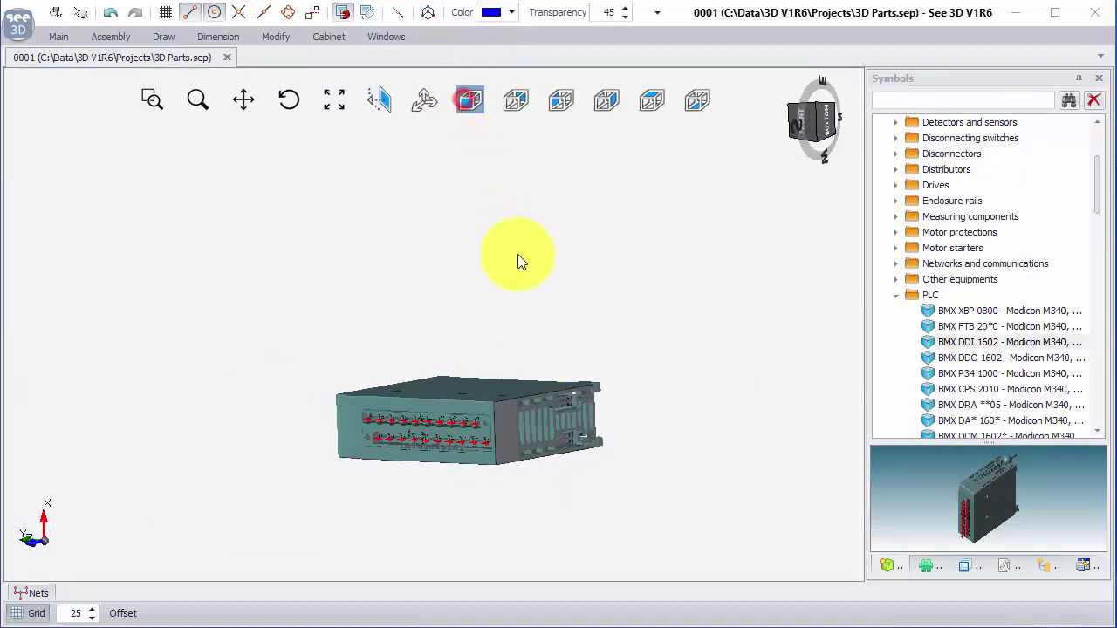
{"action": "scroll", "coordinate": [718, 177], "scroll_direction": "up", "scroll_amount": 5}
{"action": "left_click", "coordinate": [759, 170]}
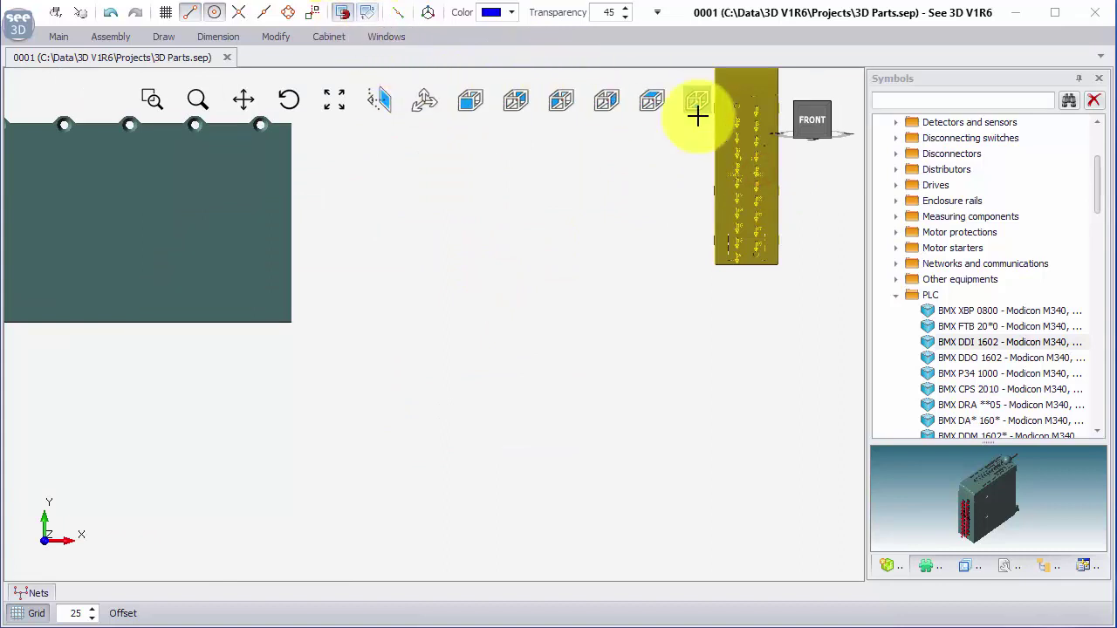
{"action": "left_click", "coordinate": [741, 149]}
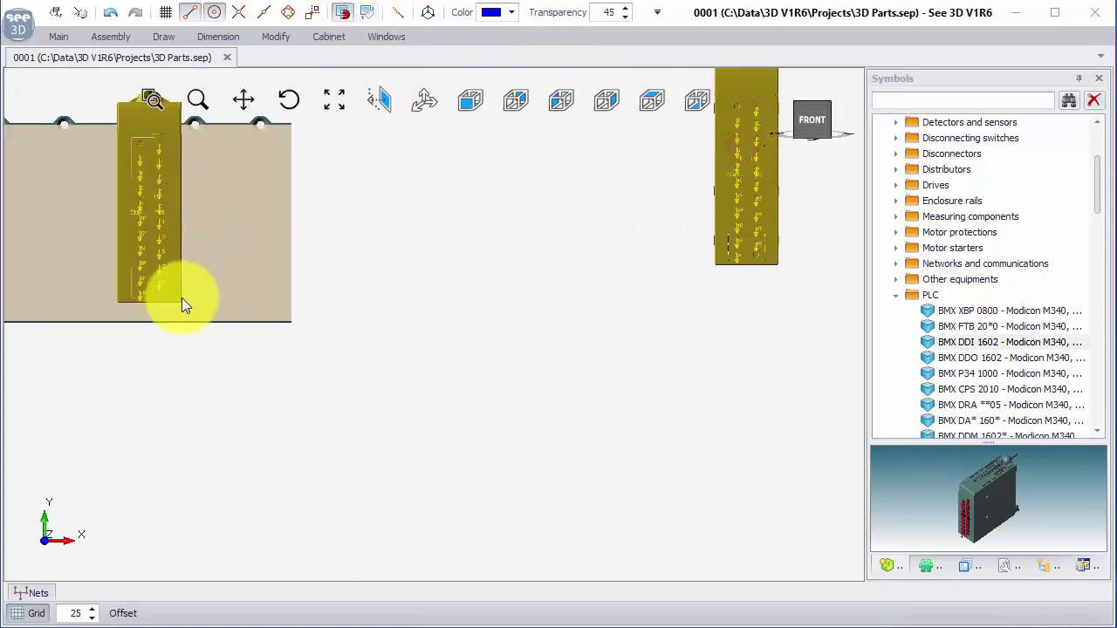
{"action": "middle_click_drag", "start_coordinate": [182, 298], "coordinate": [539, 379]}
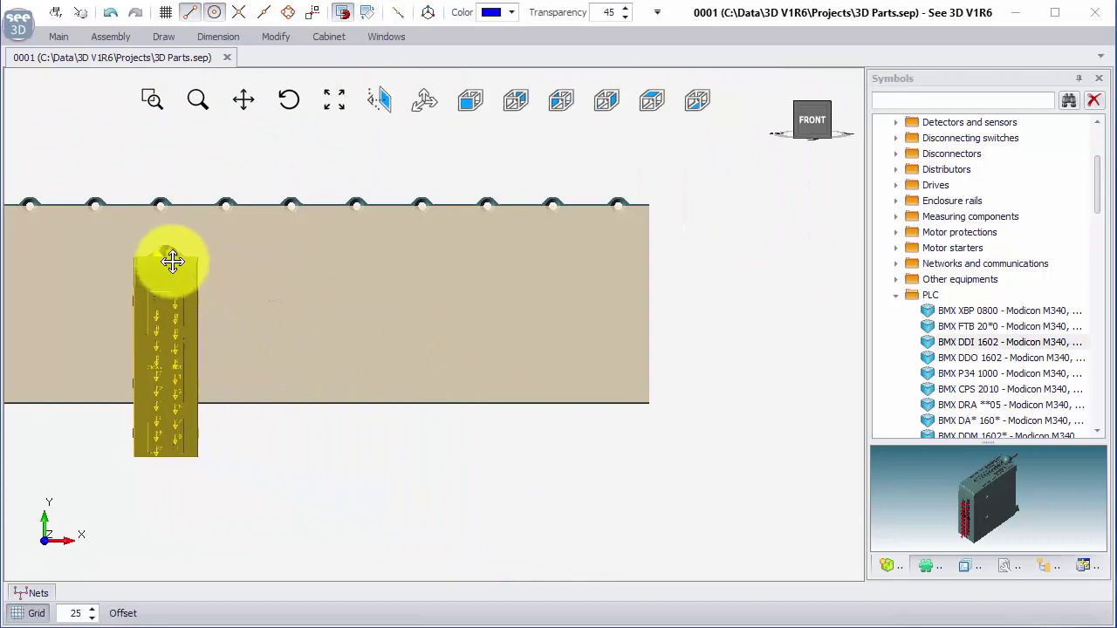
{"action": "middle_click_drag", "start_coordinate": [173, 262], "coordinate": [501, 277]}
{"action": "left_click", "coordinate": [411, 268]}
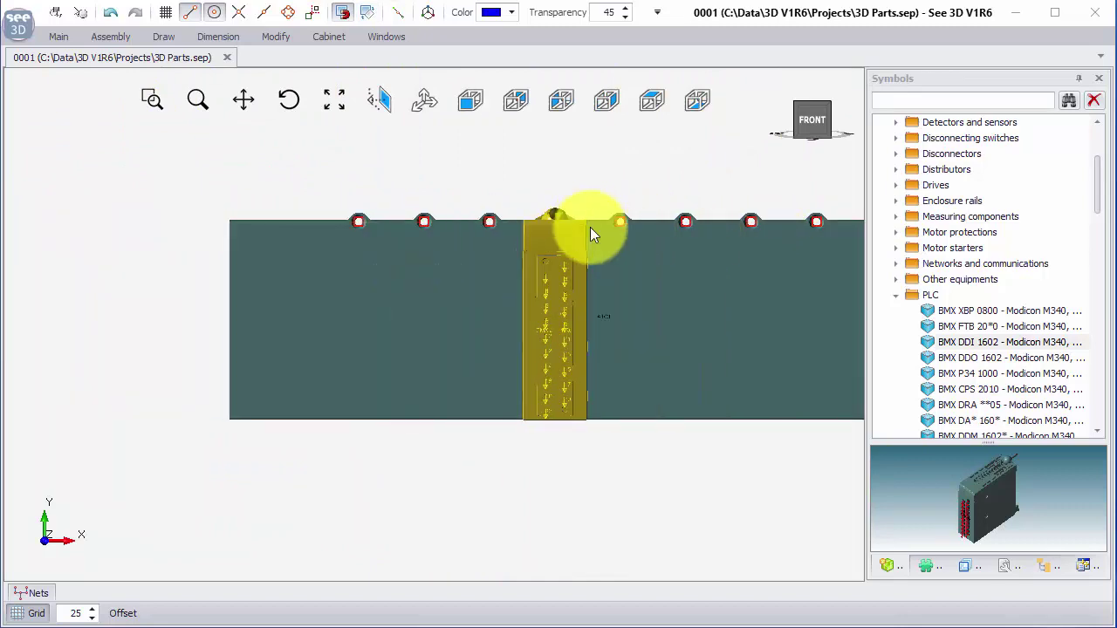
{"action": "left_click", "coordinate": [590, 228]}
{"action": "middle_click_drag", "start_coordinate": [573, 250], "coordinate": [511, 224]}
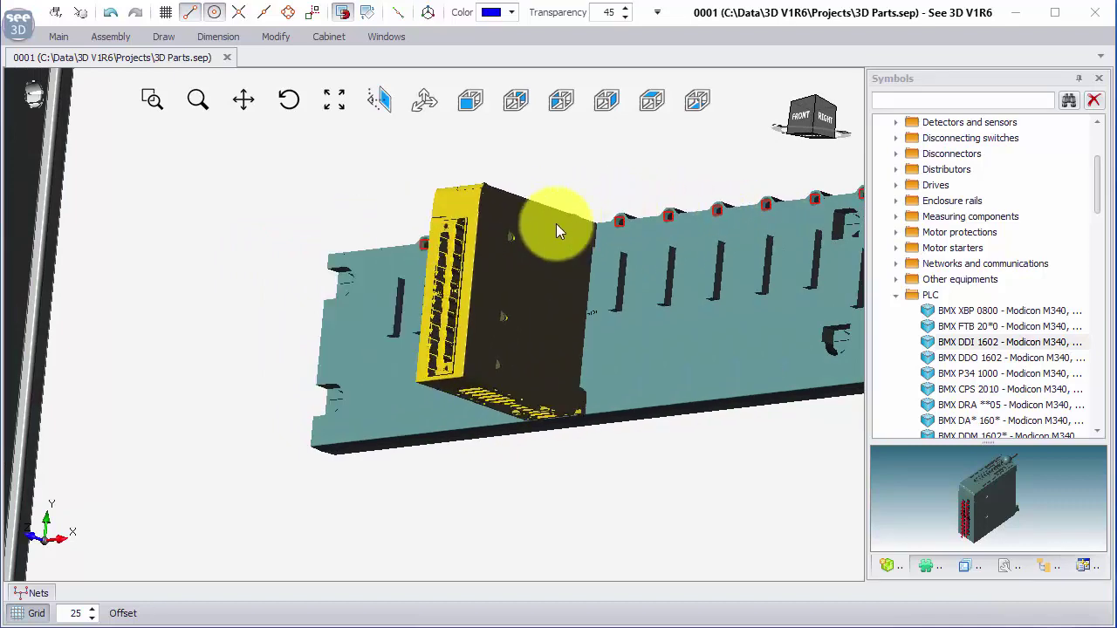
{"action": "left_click", "coordinate": [589, 227]}
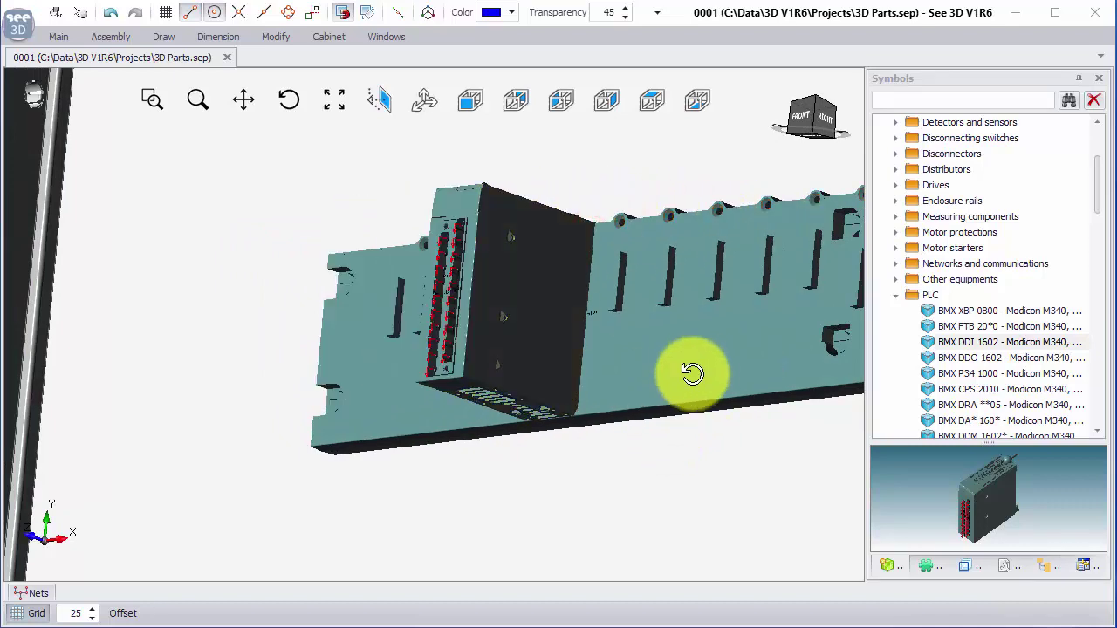
- Examine the module mounted on the rack from several angles, highlighting the rack and module together
{"action": "middle_click_drag", "start_coordinate": [692, 375], "coordinate": [543, 340]}
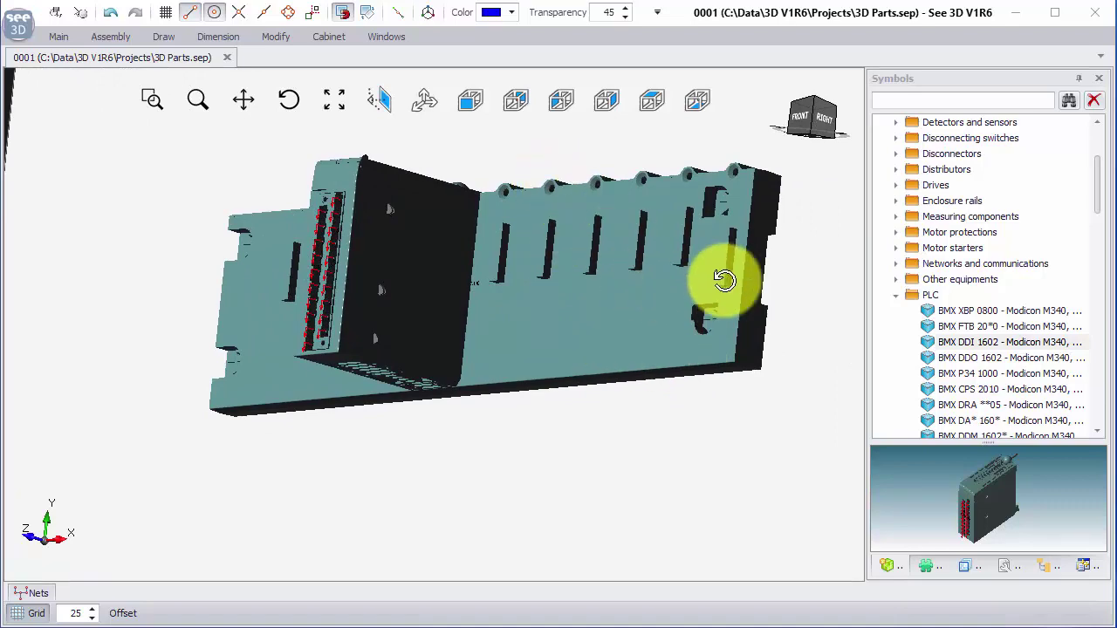
{"action": "mouse_move", "coordinate": [723, 279]}
{"action": "middle_mouse_down"}
{"action": "mouse_move", "coordinate": [711, 294]}
{"action": "mouse_move", "coordinate": [717, 267]}
{"action": "mouse_move", "coordinate": [730, 270]}
{"action": "middle_mouse_up"}
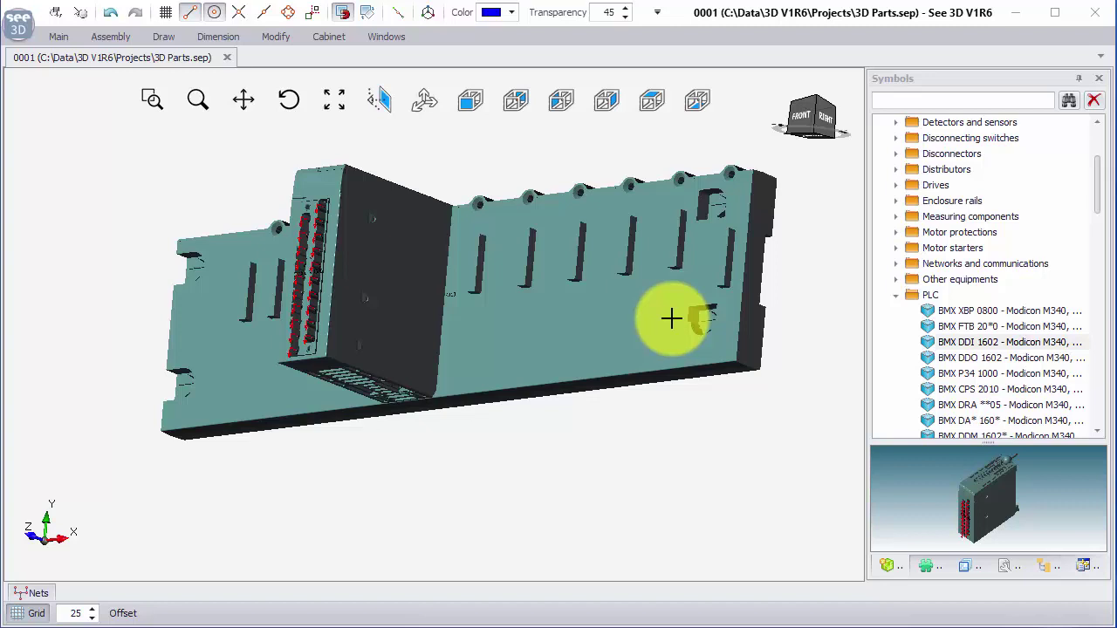
{"action": "scroll", "coordinate": [646, 319], "scroll_direction": "down", "scroll_amount": 3}
{"action": "scroll", "coordinate": [410, 291], "scroll_direction": "down", "scroll_amount": 2}
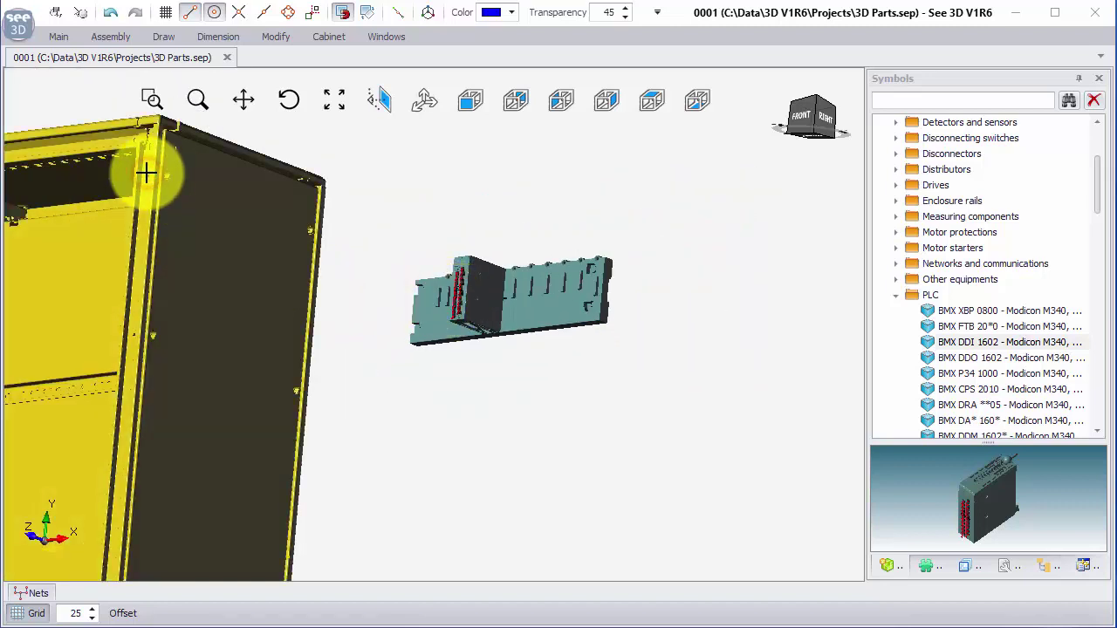
{"action": "scroll", "coordinate": [509, 300], "scroll_direction": "up", "scroll_amount": 5}
{"action": "left_click", "coordinate": [579, 326]}
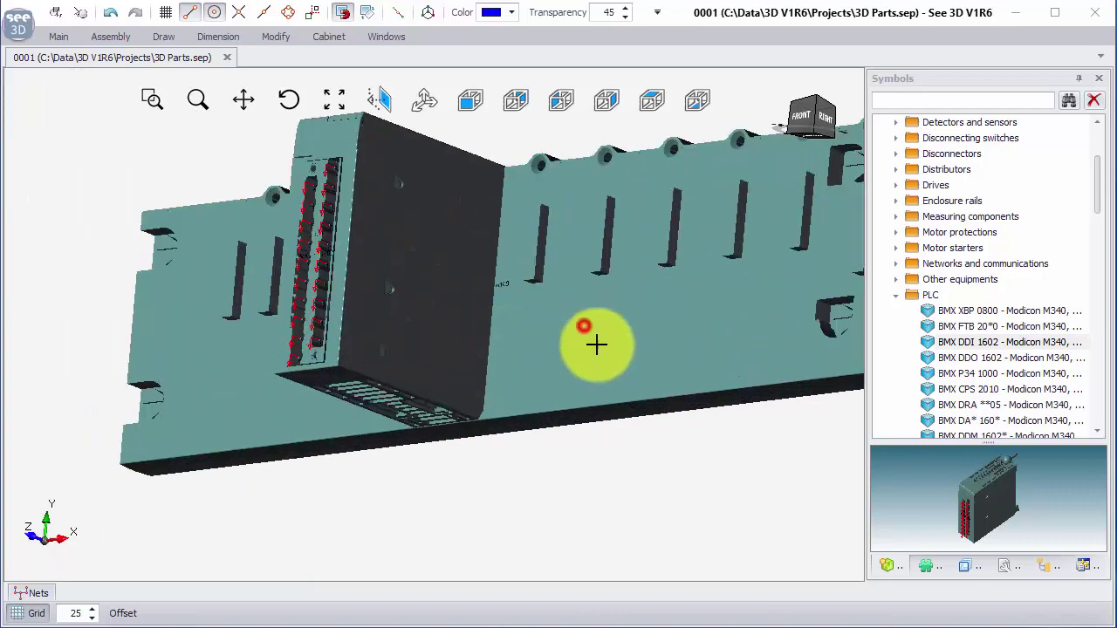
{"action": "scroll", "coordinate": [484, 333], "scroll_direction": "down", "scroll_amount": 4}
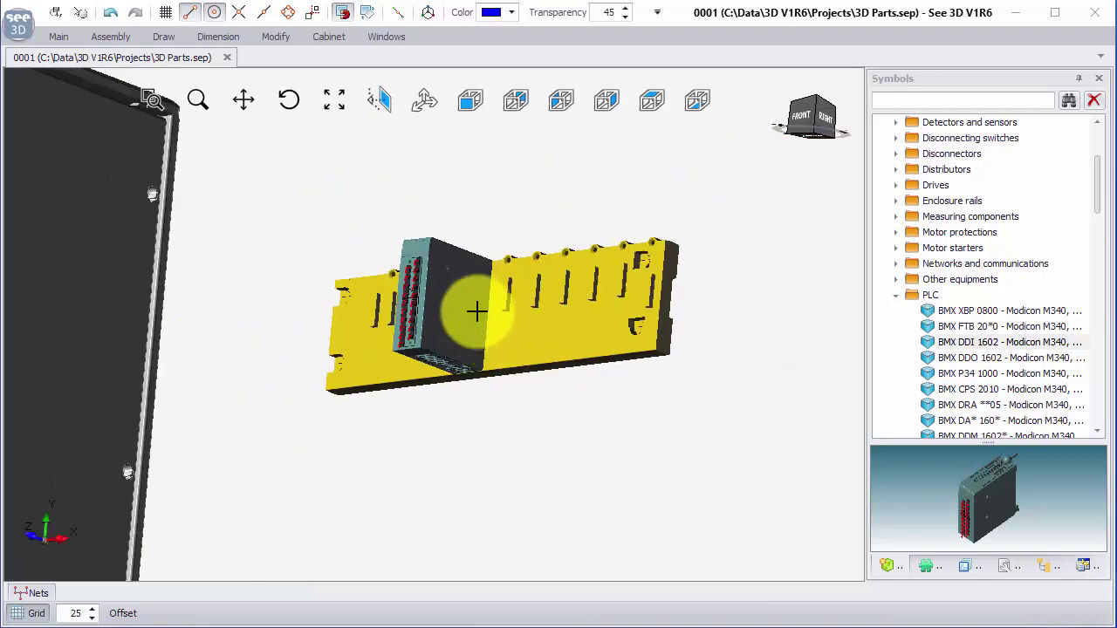
{"action": "mouse_move", "coordinate": [513, 403]}
{"action": "left_mouse_down"}
{"action": "mouse_move", "coordinate": [424, 322]}
{"action": "mouse_move", "coordinate": [514, 410]}
{"action": "left_mouse_up"}
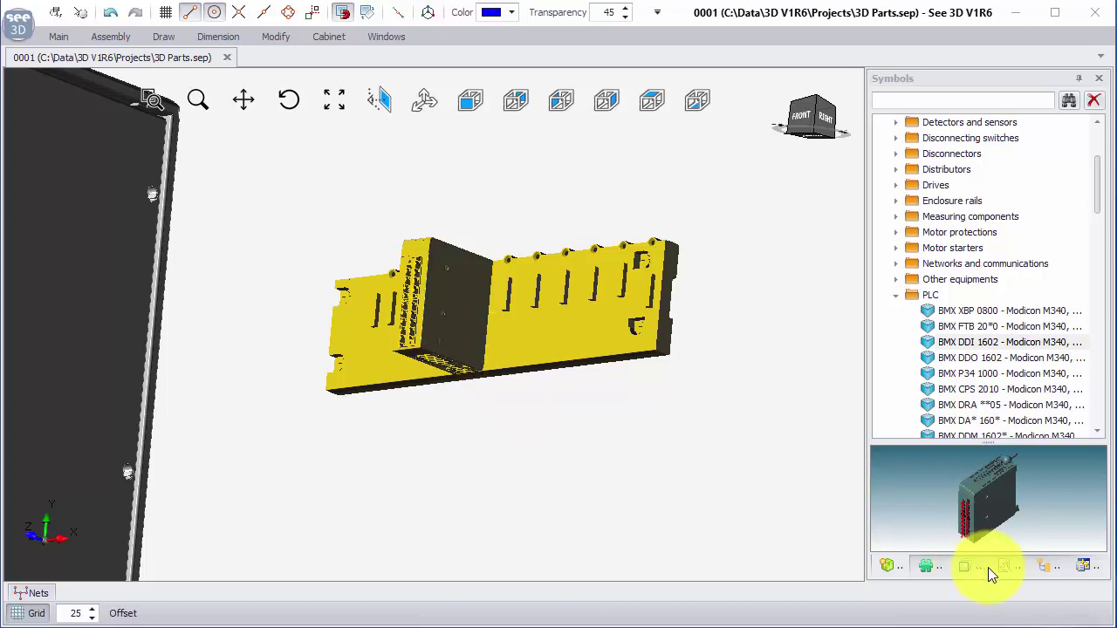
{"action": "middle_click_drag", "start_coordinate": [718, 415], "coordinate": [654, 411]}
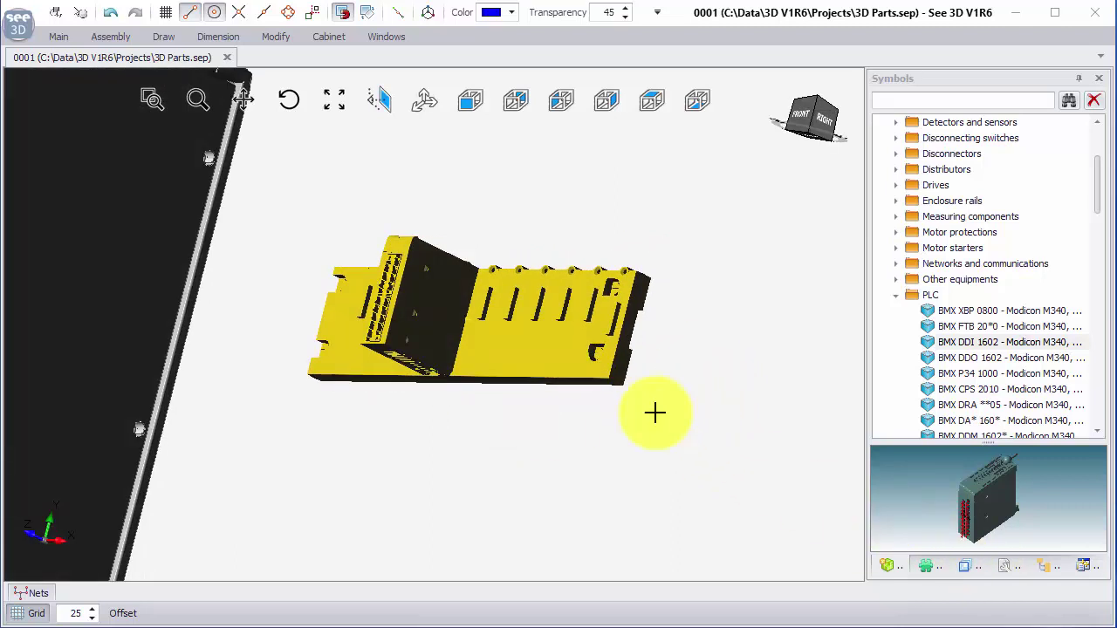
{"action": "left_click", "coordinate": [604, 406]}
- Review the rack's block planes, checking the name of its -Chassis#TopMounting plane
{"action": "left_click", "coordinate": [540, 357]}
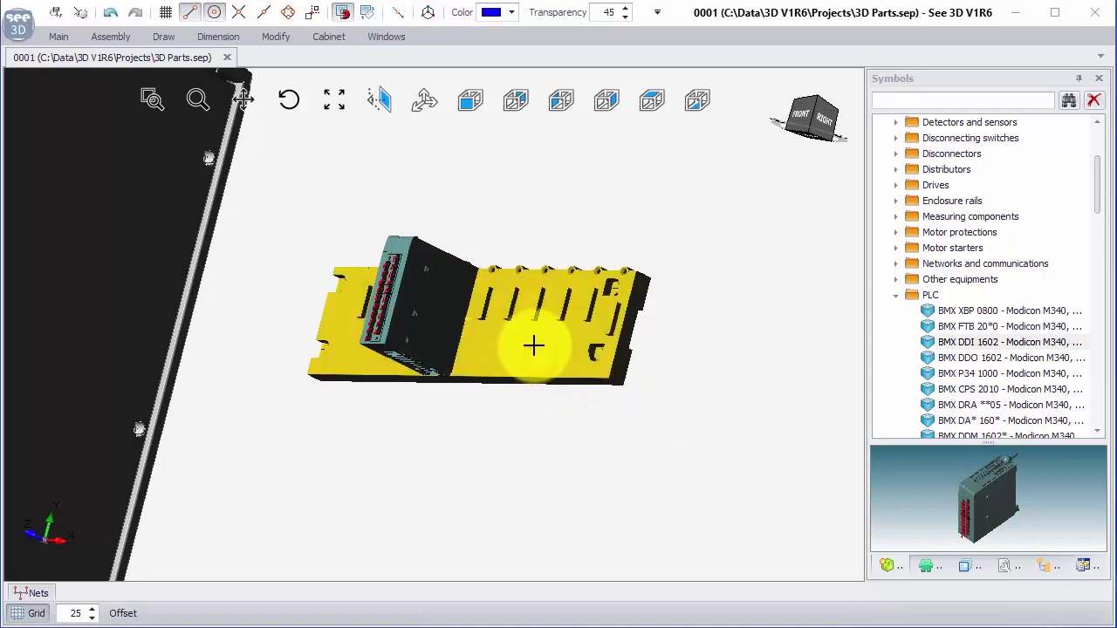
{"action": "right_click", "coordinate": [538, 347]}
{"action": "left_click", "coordinate": [600, 555]}
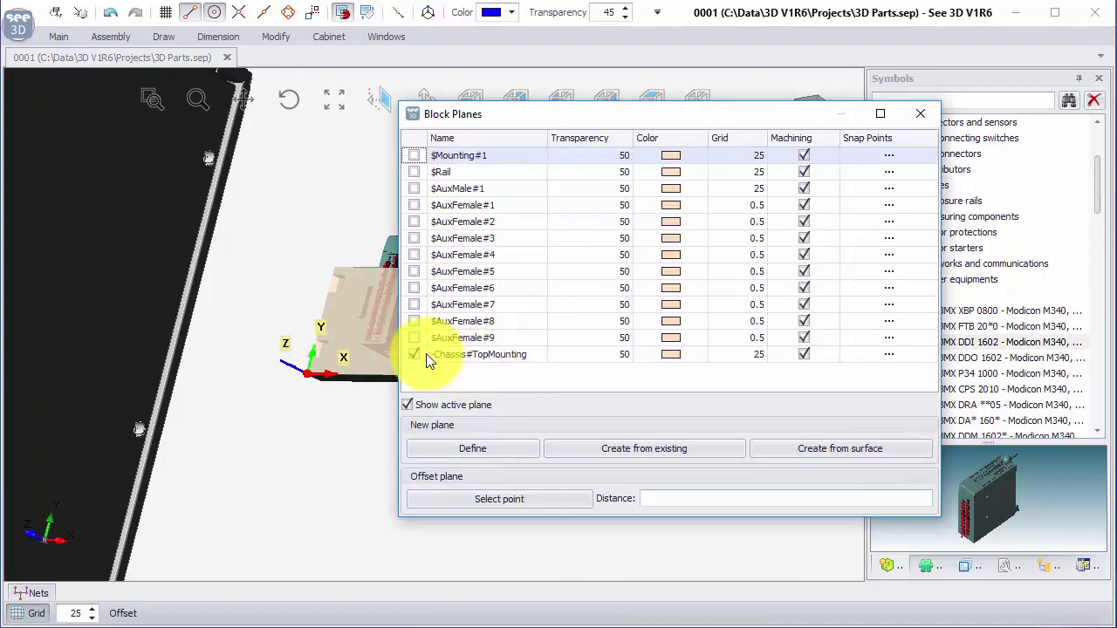
{"action": "left_click", "coordinate": [464, 356]}
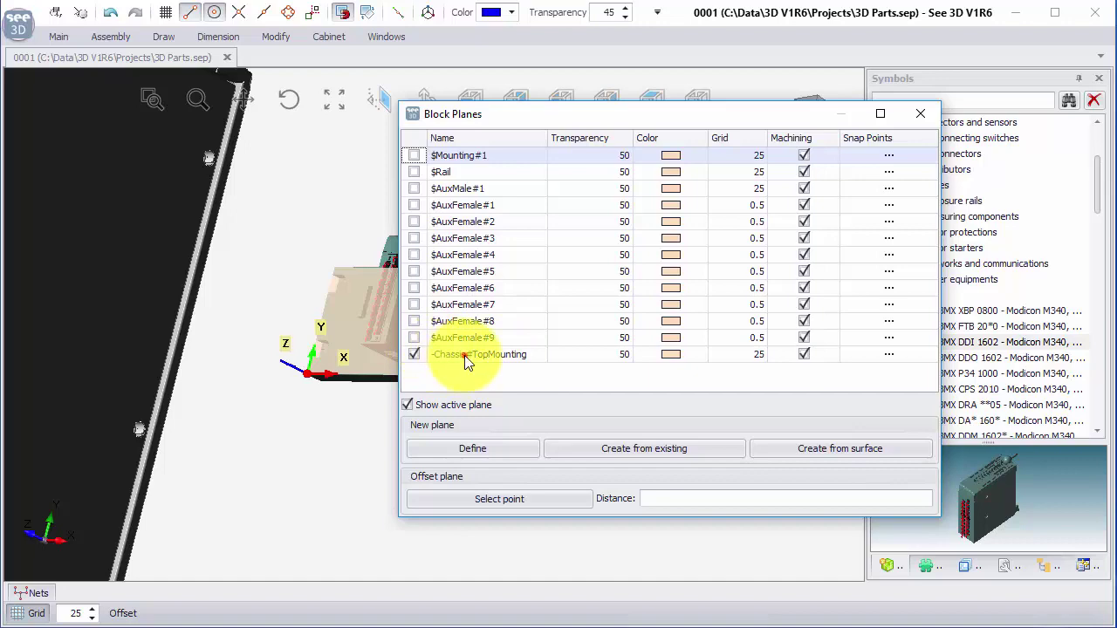
{"action": "left_click", "coordinate": [936, 114]}
- Review the mounted module's block planes, checking the name of its +Chassis#matingside plane
{"action": "left_click", "coordinate": [407, 287]}
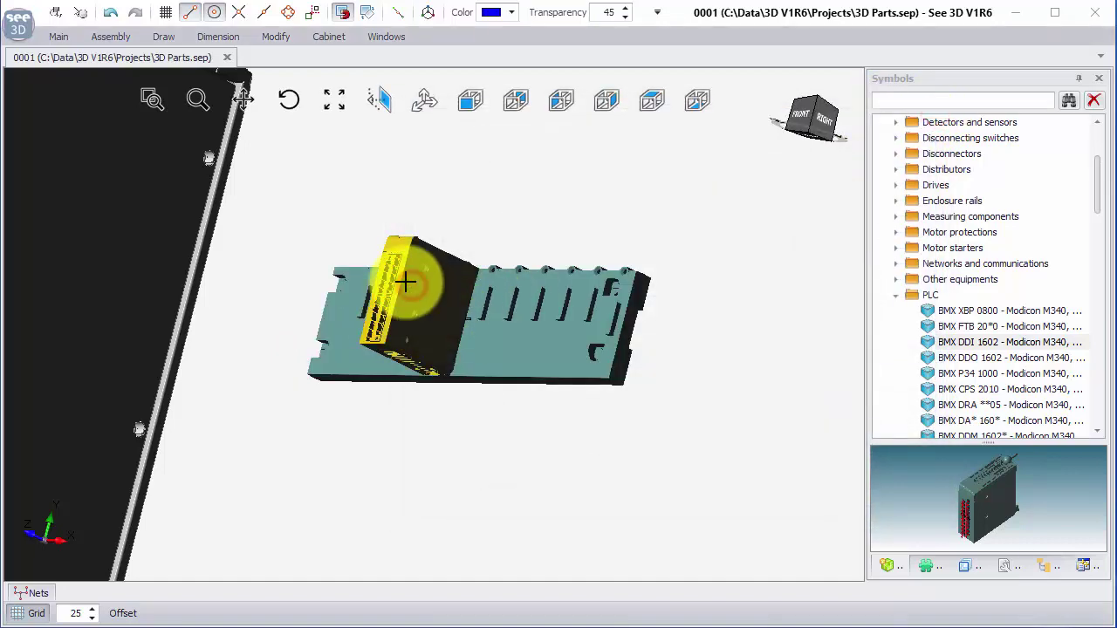
{"action": "right_click", "coordinate": [407, 285]}
{"action": "left_click", "coordinate": [468, 494]}
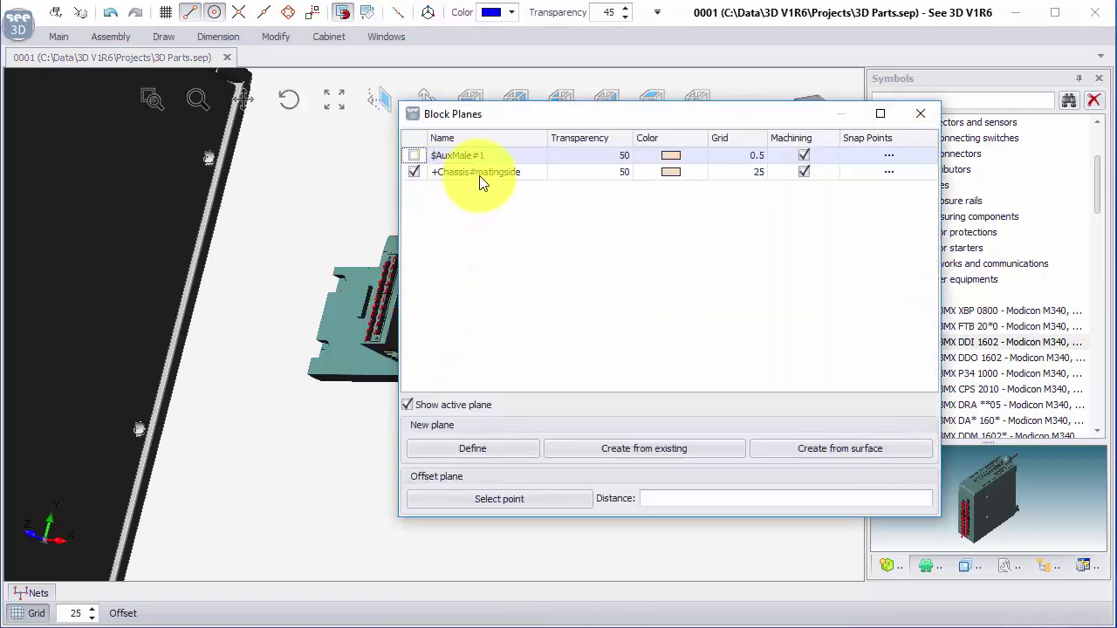
{"action": "left_click", "coordinate": [922, 118]}
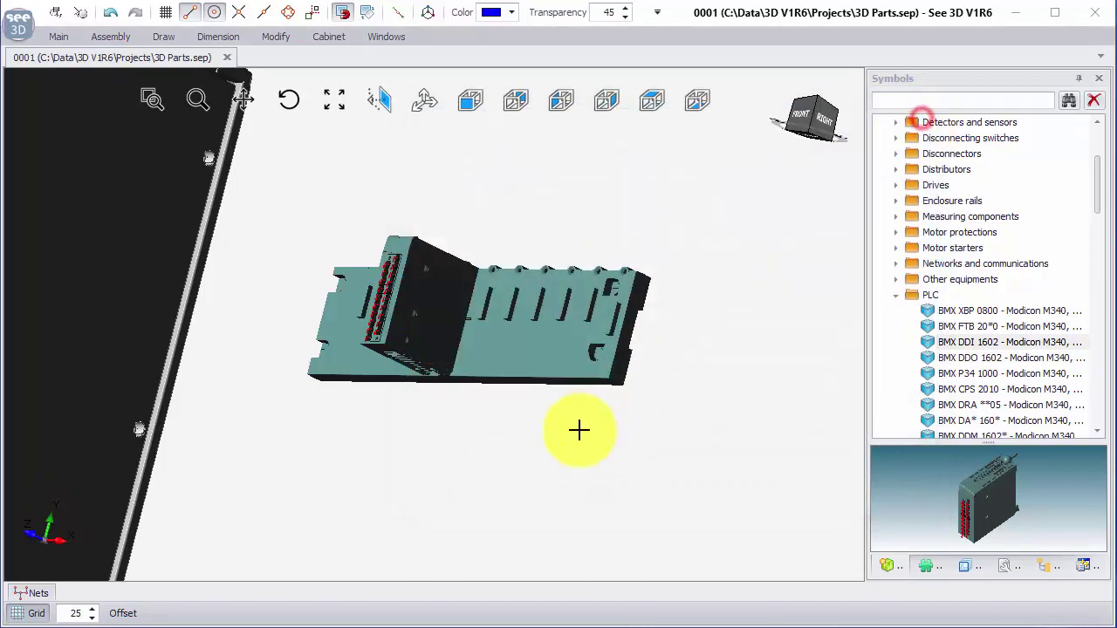